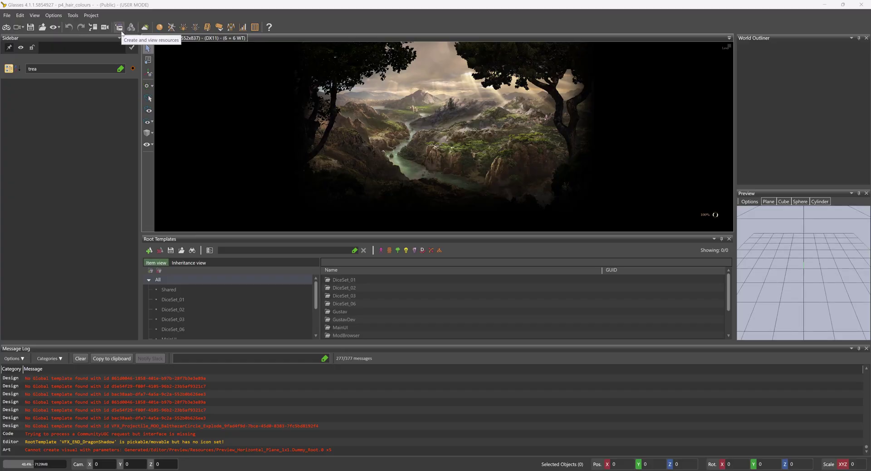
- Open the Resource Manager and filter the resource list to Character Visual resources only
{"action": "left_click", "coordinate": [119, 27]}
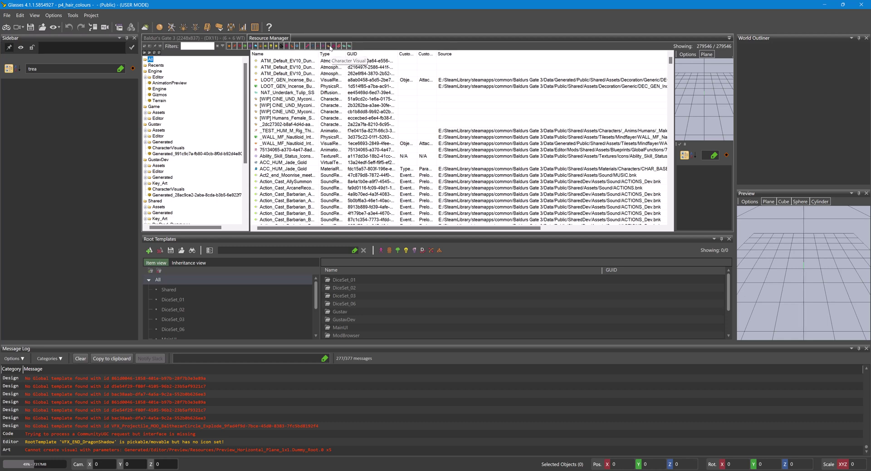
{"action": "left_click", "coordinate": [330, 46]}
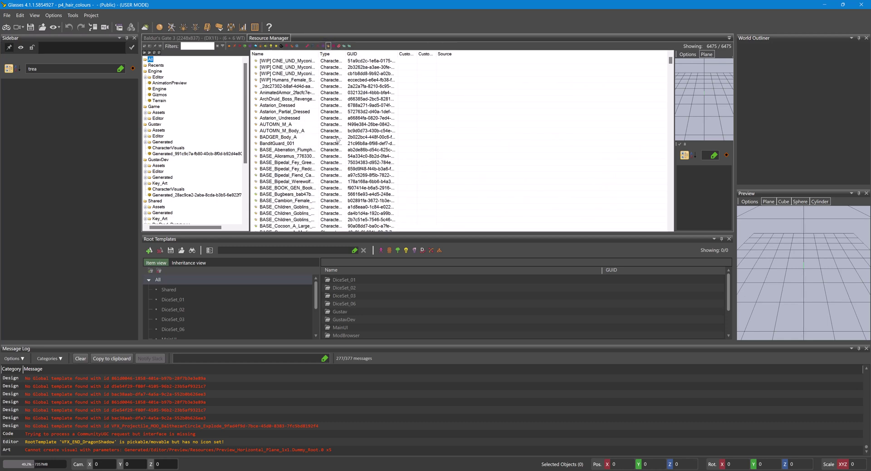
{"action": "scroll", "coordinate": [323, 140], "scroll_direction": "down", "scroll_amount": 9}
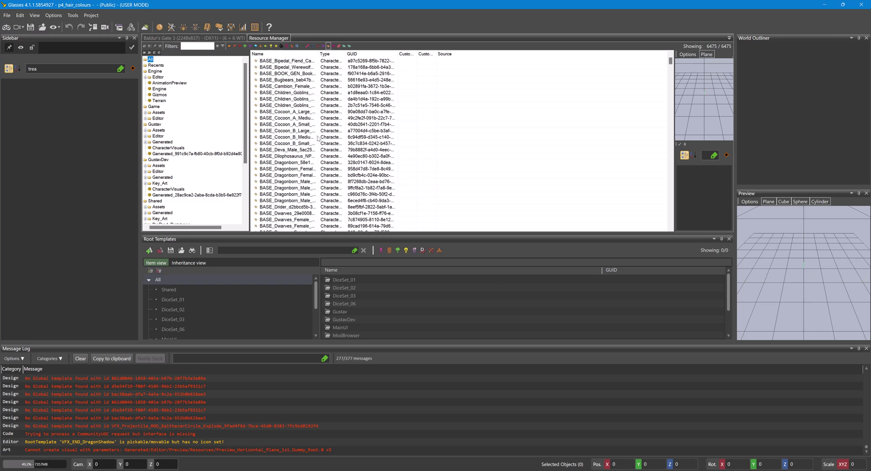
{"action": "scroll", "coordinate": [317, 138], "scroll_direction": "down", "scroll_amount": 1}
- Preview several BASE_Dwarves_Female character visuals and open one in the Character Editor, framed close on the face and hair
{"action": "left_click", "coordinate": [303, 156]}
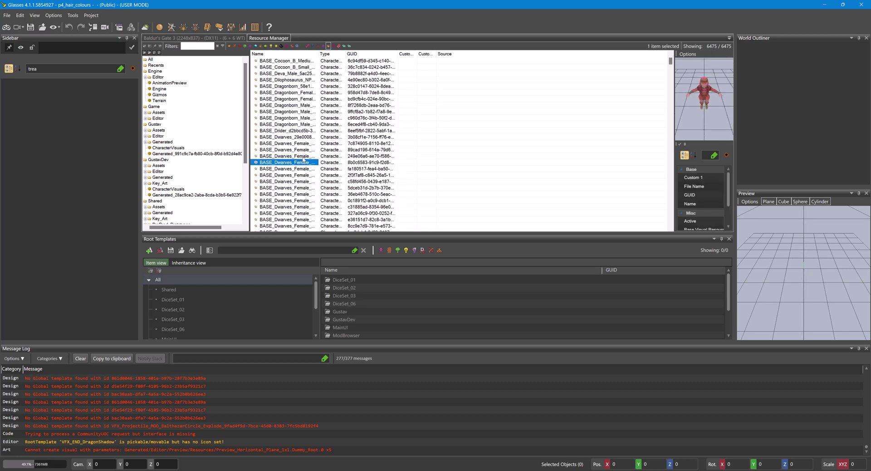
{"action": "left_click", "coordinate": [303, 149]}
{"action": "left_click", "coordinate": [303, 143]}
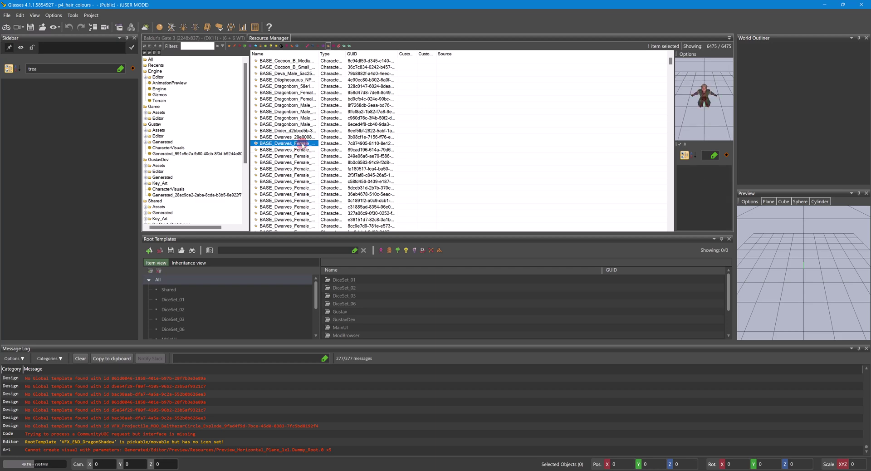
{"action": "double_click", "coordinate": [303, 149]}
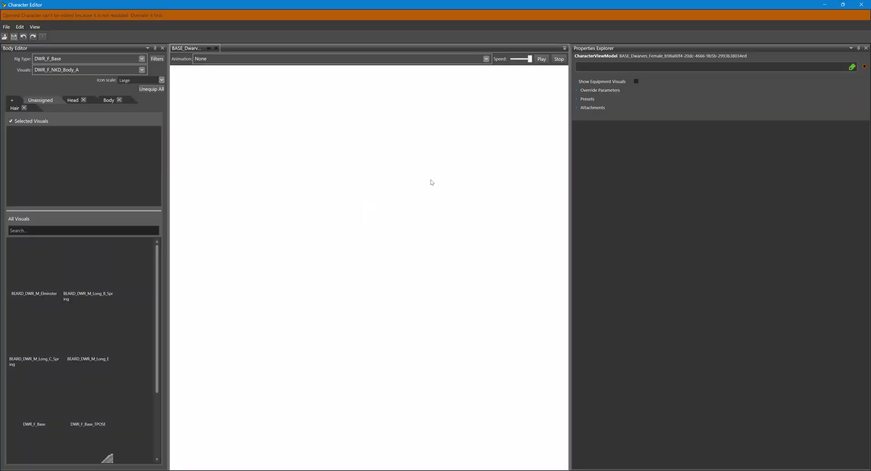
{"action": "scroll", "coordinate": [429, 253], "scroll_direction": "up", "scroll_amount": 4}
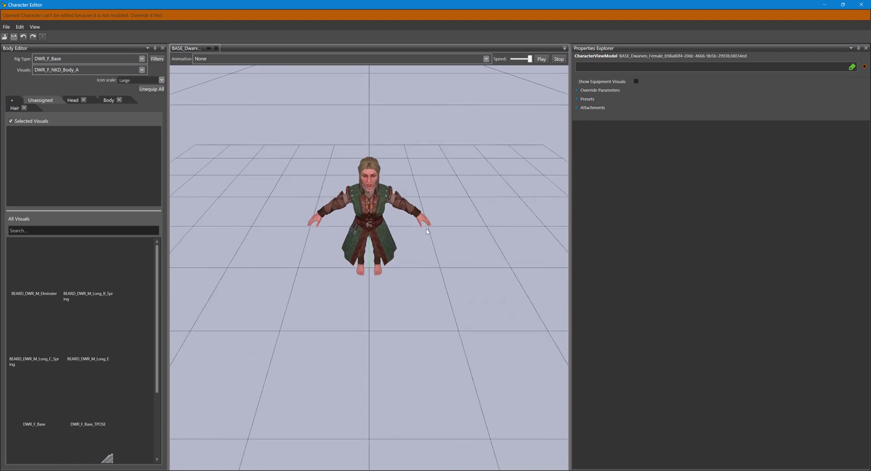
{"action": "middle_click_drag", "start_coordinate": [426, 230], "coordinate": [427, 243]}
{"action": "left_click_drag", "start_coordinate": [427, 243], "coordinate": [508, 272]}
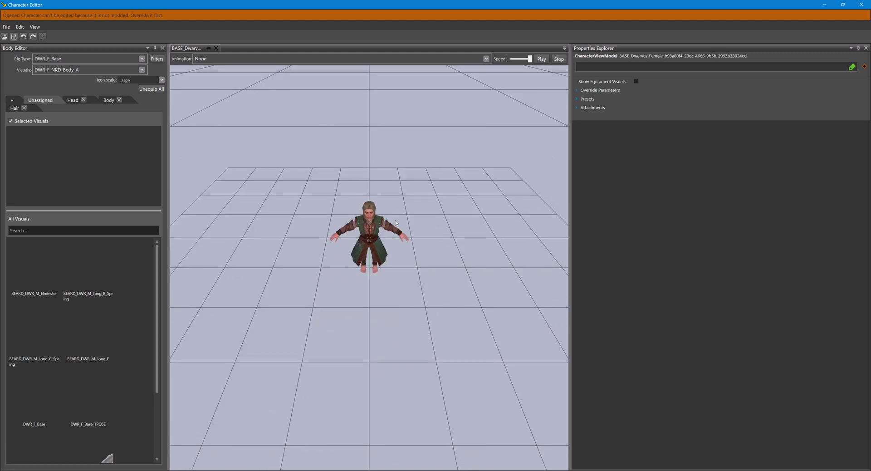
{"action": "left_click_drag", "start_coordinate": [426, 215], "coordinate": [445, 183]}
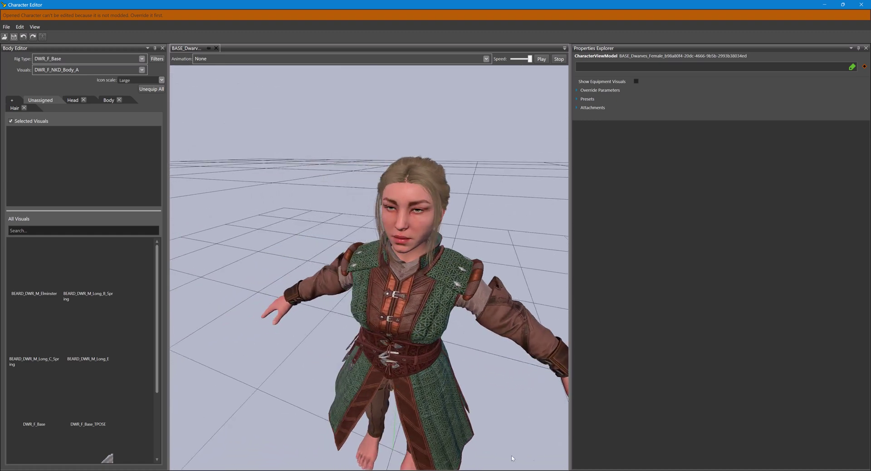
- Switch back to the main Glasses window and remove the Character Visual filter from the resource list
{"action": "left_click", "coordinate": [525, 456]}
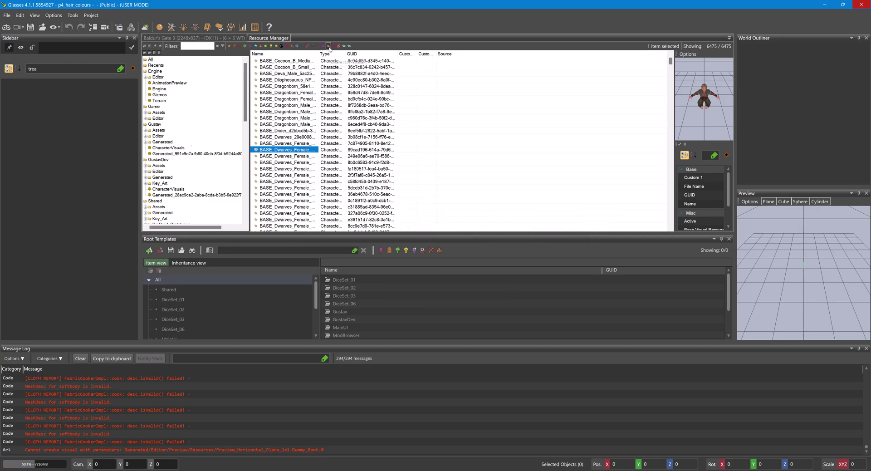
{"action": "left_click", "coordinate": [328, 46]}
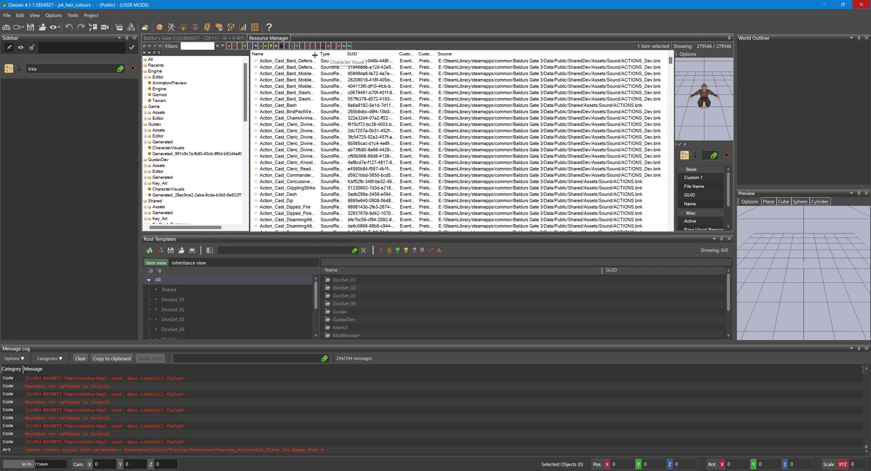
{"action": "scroll", "coordinate": [187, 114], "scroll_direction": "down", "scroll_amount": 7}
{"action": "scroll", "coordinate": [187, 115], "scroll_direction": "down", "scroll_amount": 3}
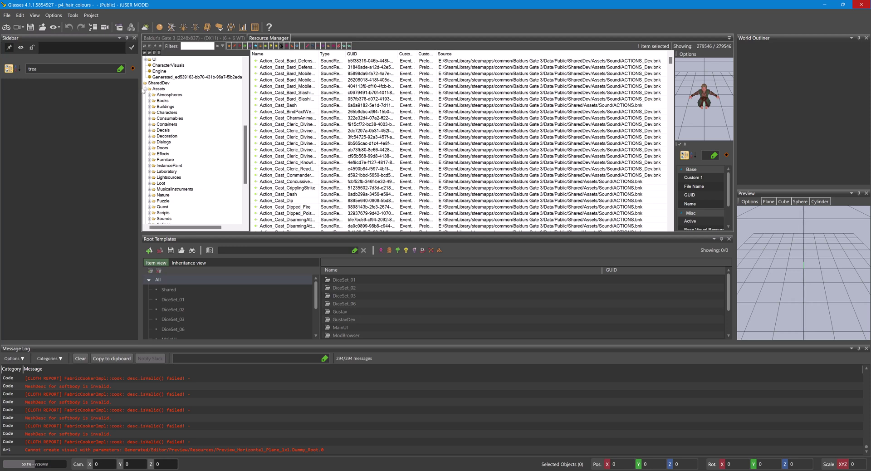
- List the Synthetic hair colours under Shared, Assets, Characters, Character Editor Presets, Hair Color Presets in the resource tree
{"action": "scroll", "coordinate": [148, 87], "scroll_direction": "up", "scroll_amount": 4}
{"action": "double_click", "coordinate": [159, 159]}
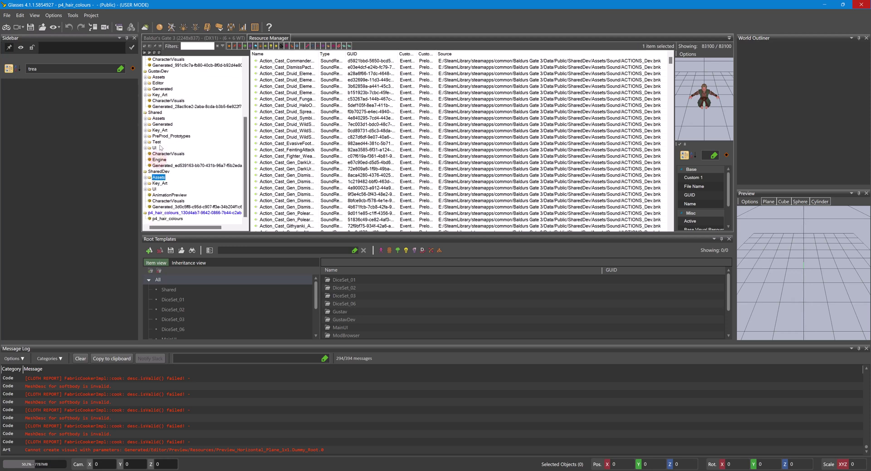
{"action": "double_click", "coordinate": [158, 118]}
{"action": "double_click", "coordinate": [169, 83]}
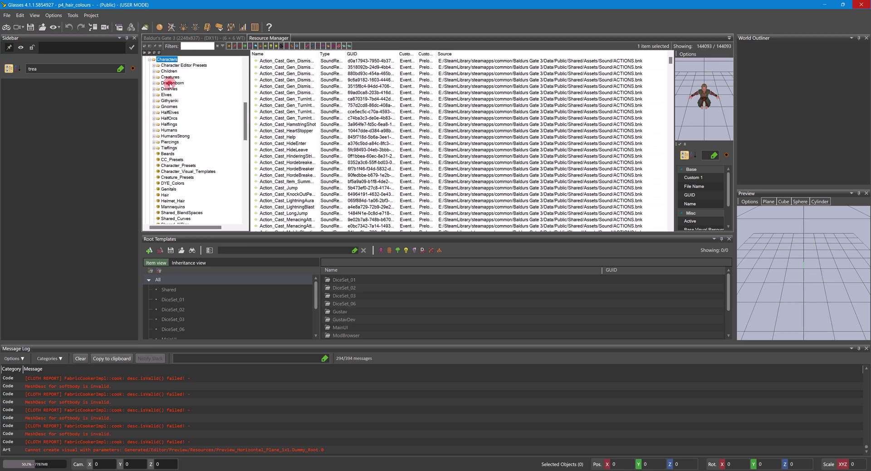
{"action": "double_click", "coordinate": [177, 65]}
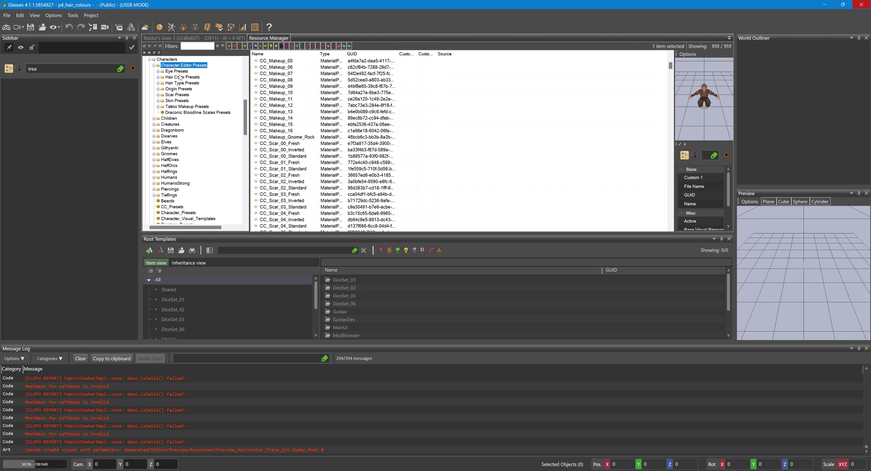
{"action": "double_click", "coordinate": [180, 77]}
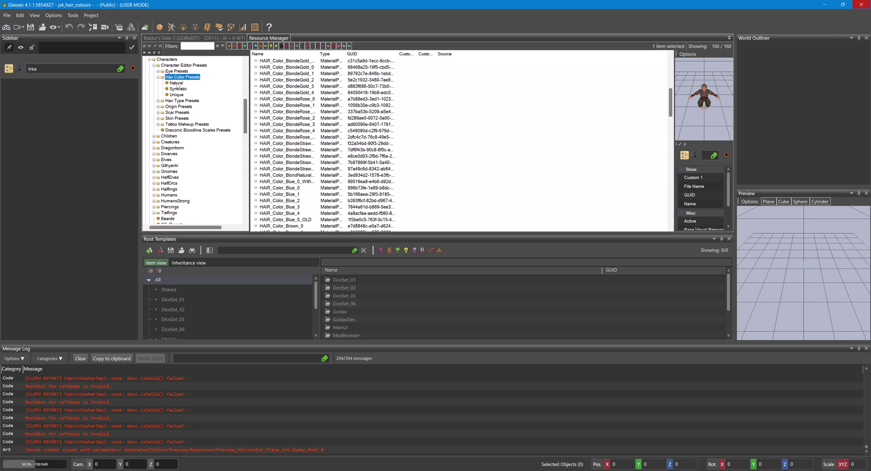
{"action": "left_click", "coordinate": [176, 83]}
{"action": "left_click", "coordinate": [179, 88]}
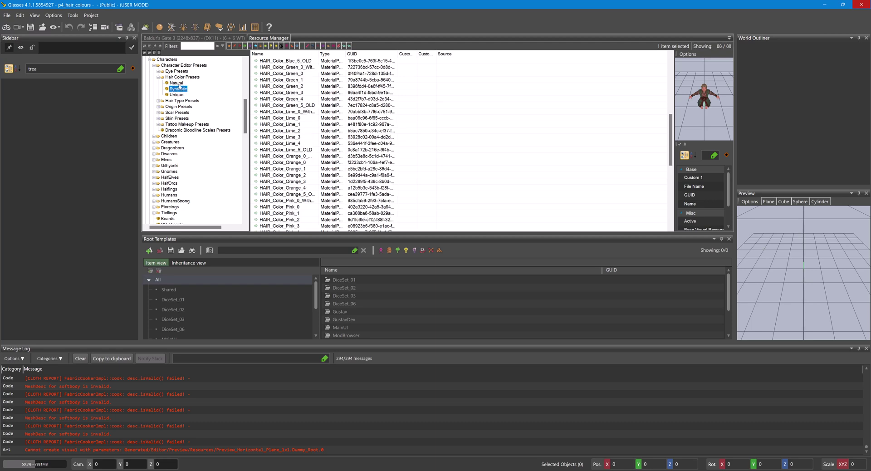
- Create a new resource from HAIR_Color_Green_4 in the p4_hair_colours package, named HAIR_Color_P4_Green_01
{"action": "left_click", "coordinate": [290, 97]}
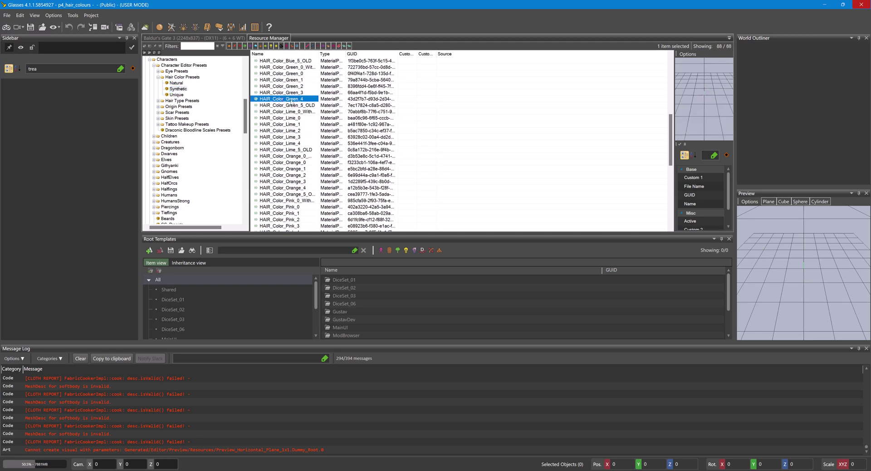
{"action": "right_click", "coordinate": [291, 99]}
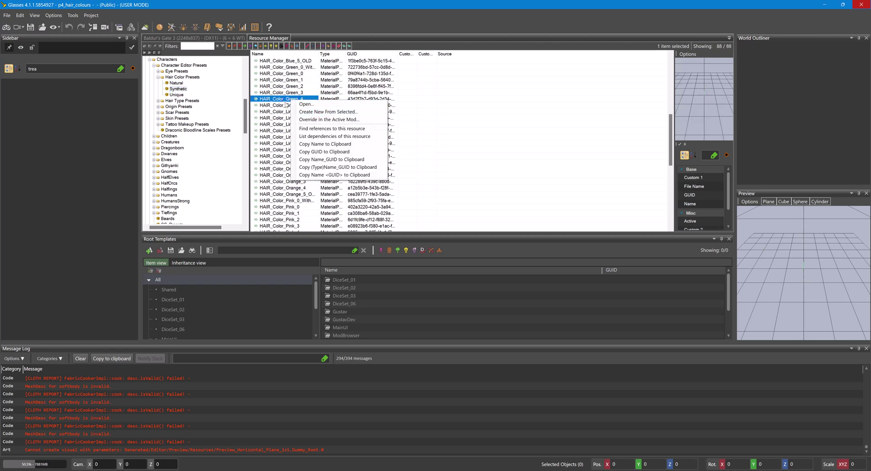
{"action": "left_click", "coordinate": [321, 112]}
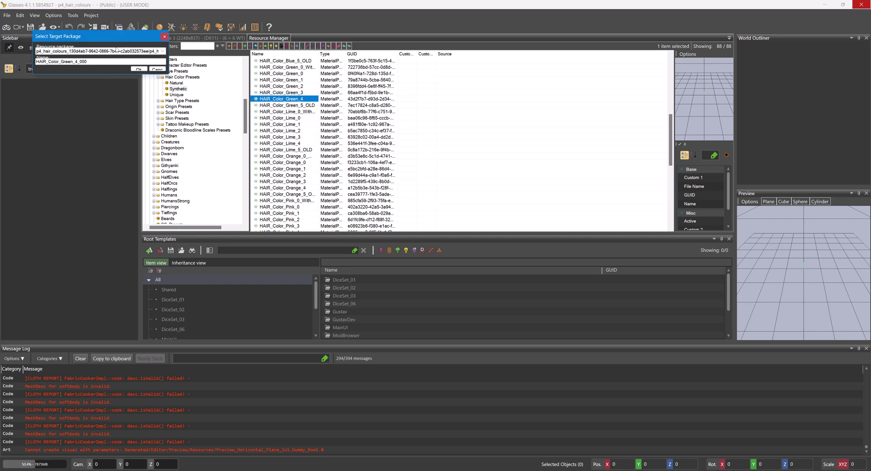
{"action": "left_click_drag", "start_coordinate": [121, 37], "coordinate": [256, 85]}
{"action": "left_click_drag", "start_coordinate": [229, 109], "coordinate": [197, 104]}
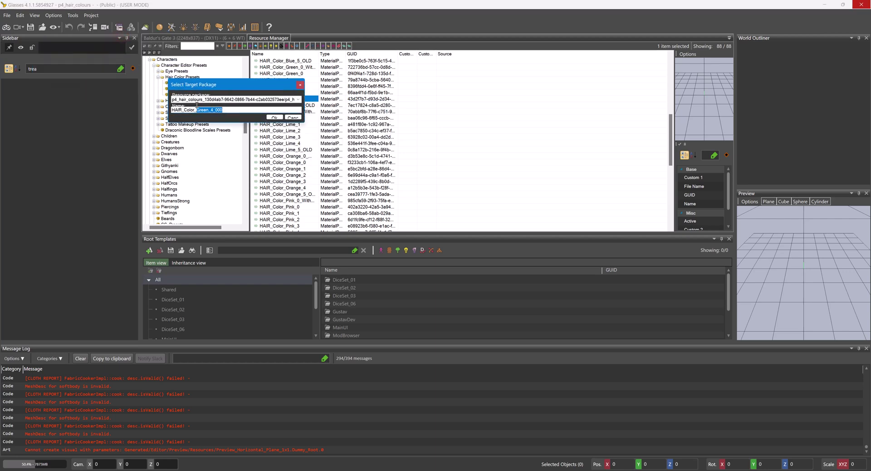
{"action": "type", "text": "P4"}
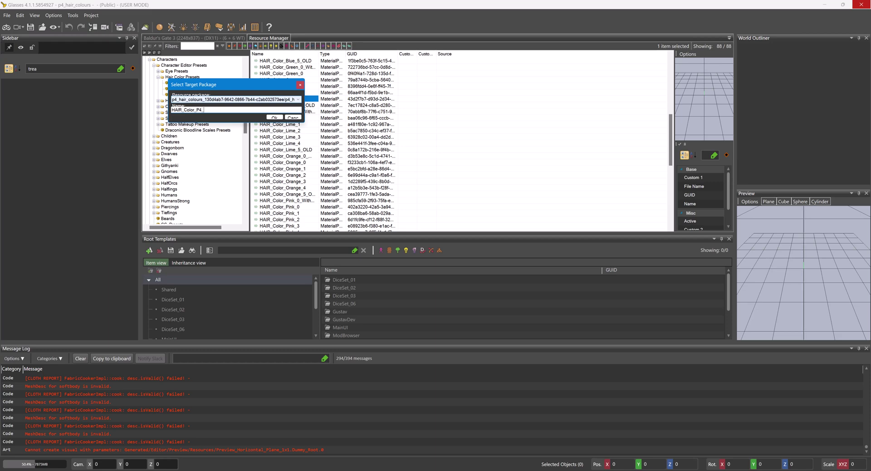
{"action": "type", "text": "_Green_01"}
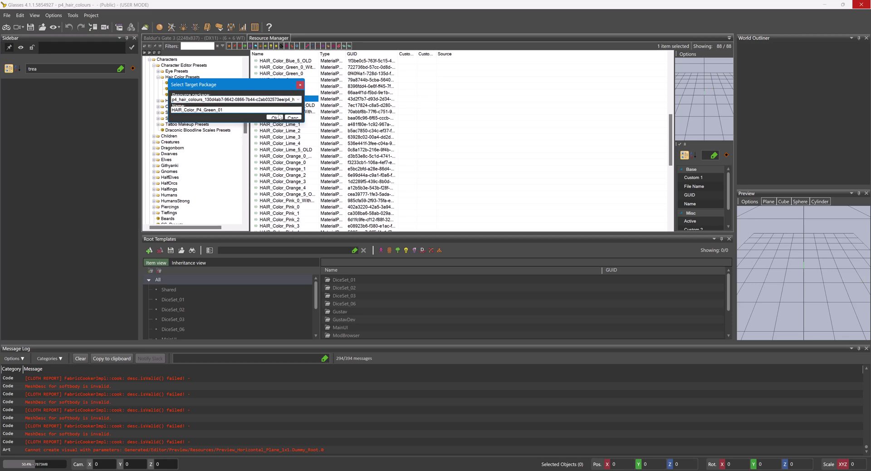
{"action": "left_click", "coordinate": [274, 117]}
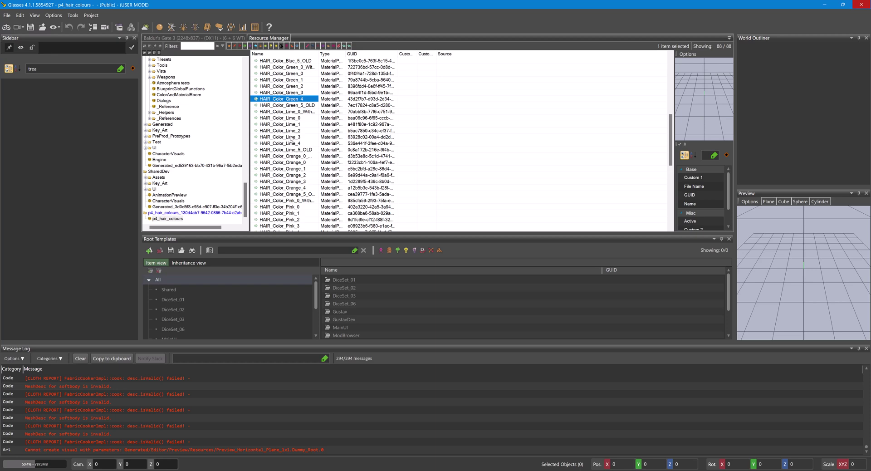
- Create a new resource from the Natural preset HAIR_Color_BlackRed in the p4_hair_colours package, named HAIR_Color_P4_Black_01
{"action": "scroll", "coordinate": [207, 135], "scroll_direction": "up", "scroll_amount": 9}
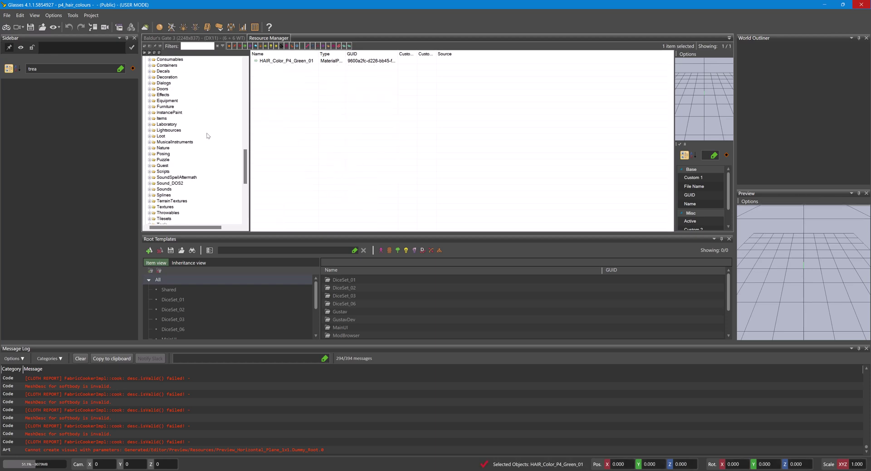
{"action": "scroll", "coordinate": [207, 134], "scroll_direction": "up", "scroll_amount": 10}
{"action": "left_click", "coordinate": [183, 125]}
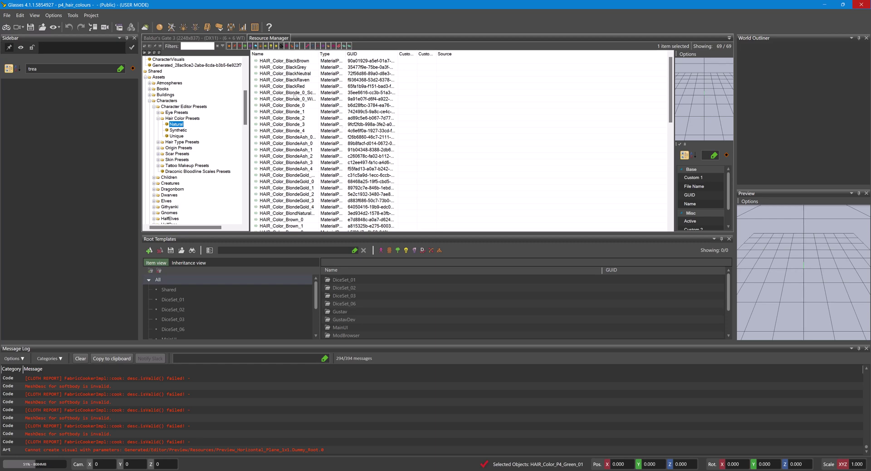
{"action": "left_click", "coordinate": [295, 86]}
{"action": "right_click", "coordinate": [295, 86]}
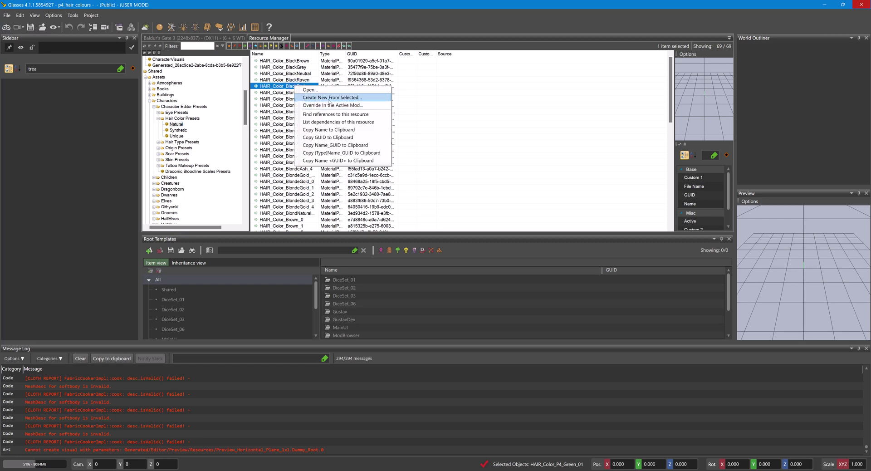
{"action": "left_click", "coordinate": [334, 97]}
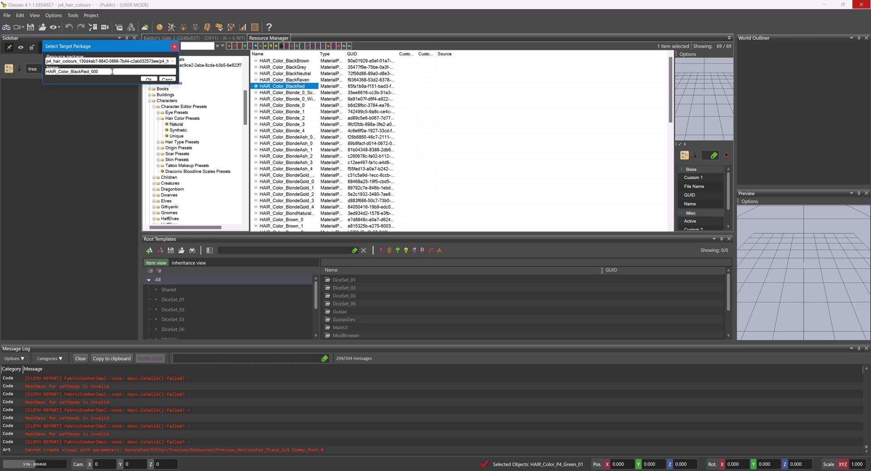
{"action": "left_click_drag", "start_coordinate": [112, 72], "coordinate": [89, 71]}
{"action": "left_click", "coordinate": [75, 71]}
{"action": "type", "text": "P4_"}
{"action": "key", "text": "BackSpace"}
{"action": "left_click", "coordinate": [148, 79]}
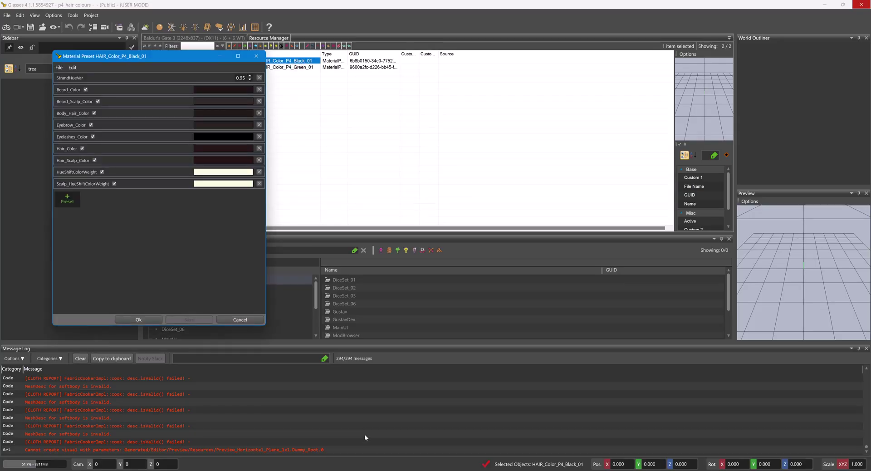
- Open the HAIR_Color_P4_Green_01 material preset from the Resource Manager list in the main Glasses window
{"action": "mouse_move", "coordinate": [380, 470]}
{"action": "left_click", "coordinate": [404, 436]}
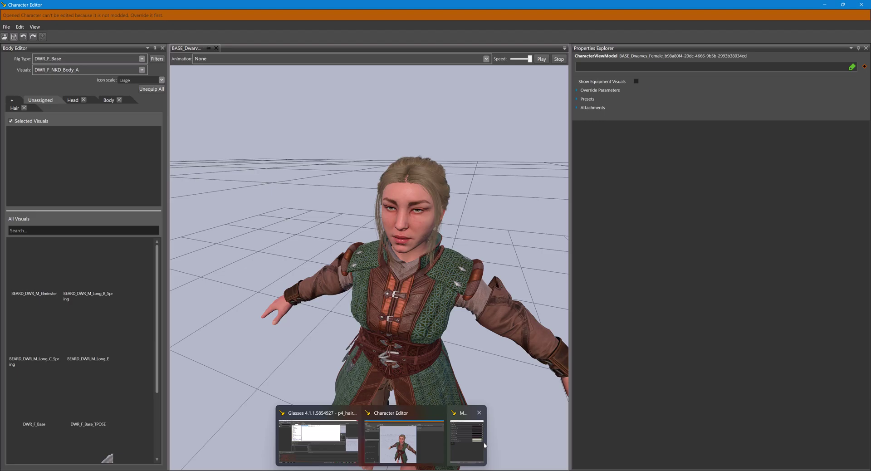
{"action": "left_click", "coordinate": [318, 437]}
{"action": "left_click", "coordinate": [291, 67]}
{"action": "double_click", "coordinate": [290, 67]}
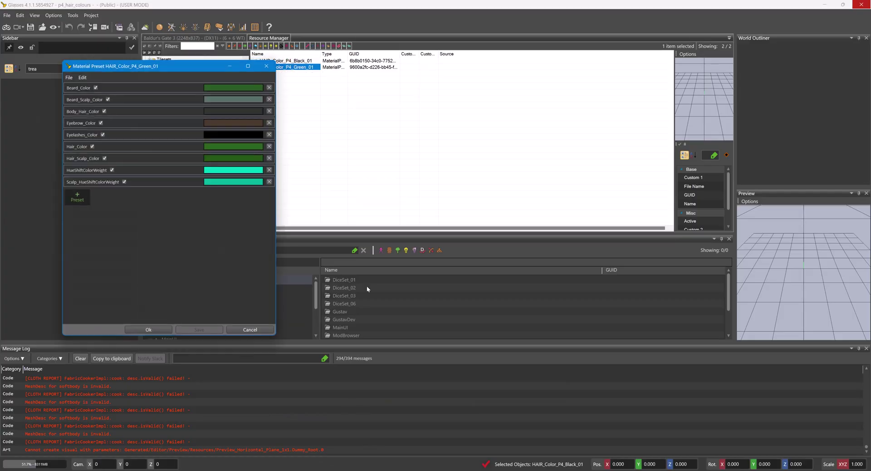
- In the Character Editor, load the HAIR_Color_P4_Black_01 preset under Presets, 03Hair, for the dwarf
{"action": "mouse_move", "coordinate": [383, 467]}
{"action": "left_click", "coordinate": [394, 440]}
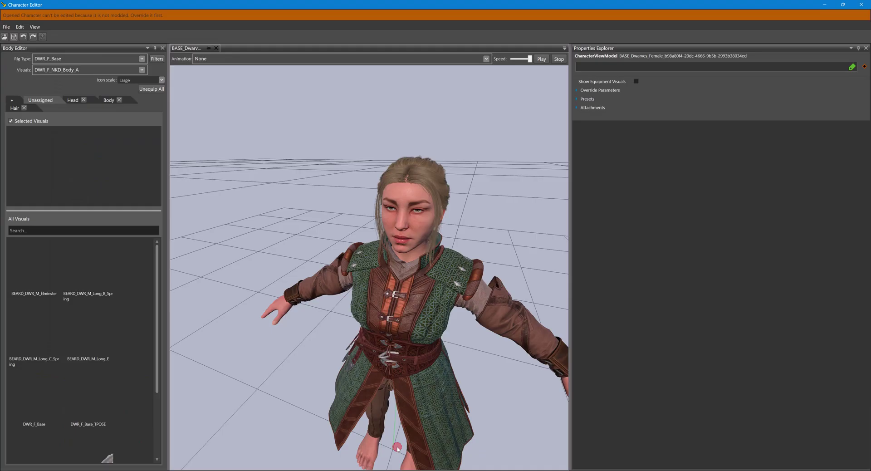
{"action": "left_click", "coordinate": [577, 100]}
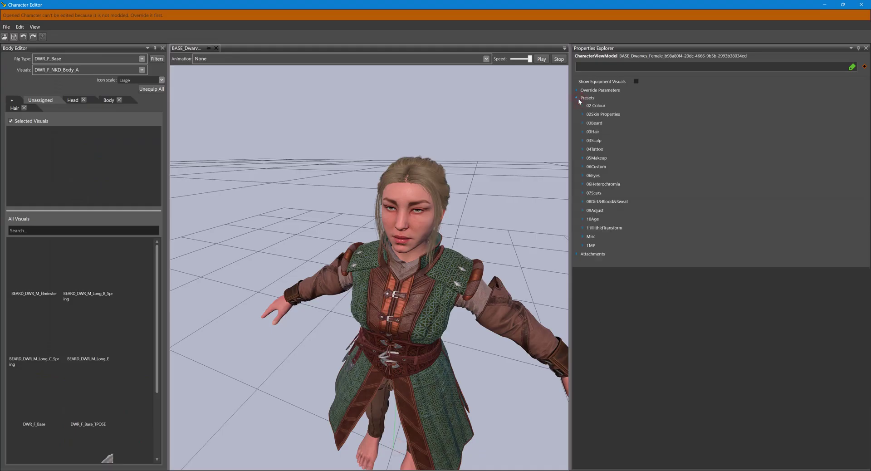
{"action": "left_click", "coordinate": [583, 132]}
{"action": "left_click", "coordinate": [817, 138]}
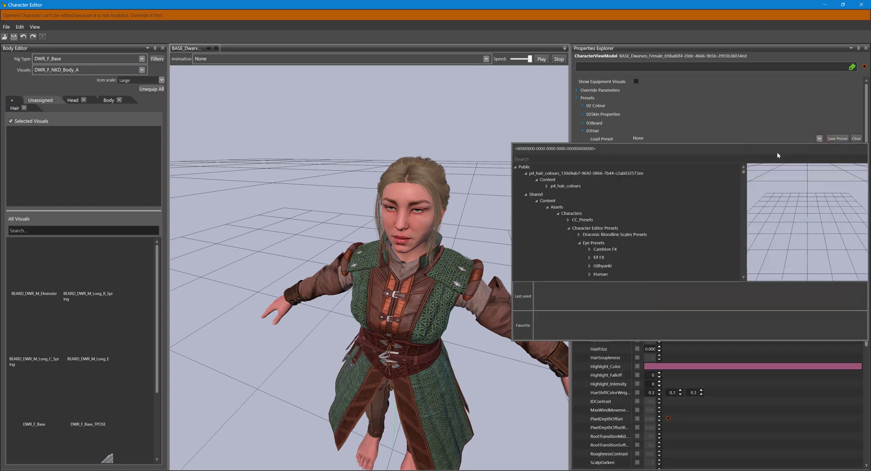
{"action": "type", "text": "p4"}
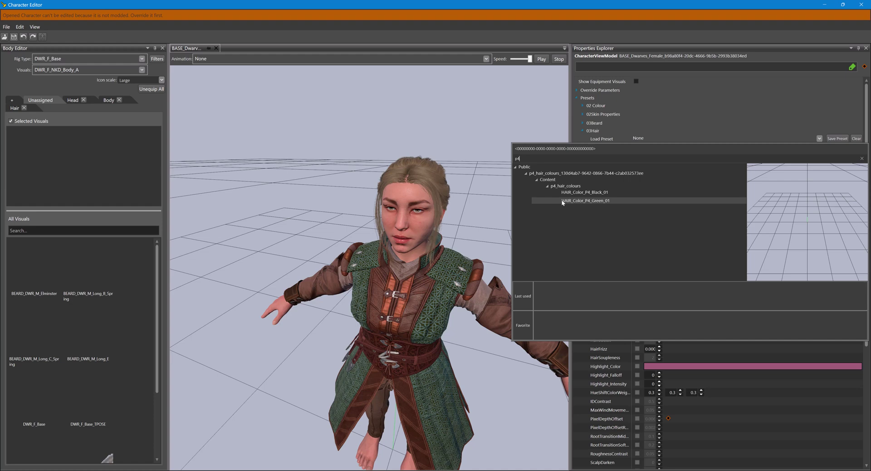
{"action": "left_click", "coordinate": [599, 192]}
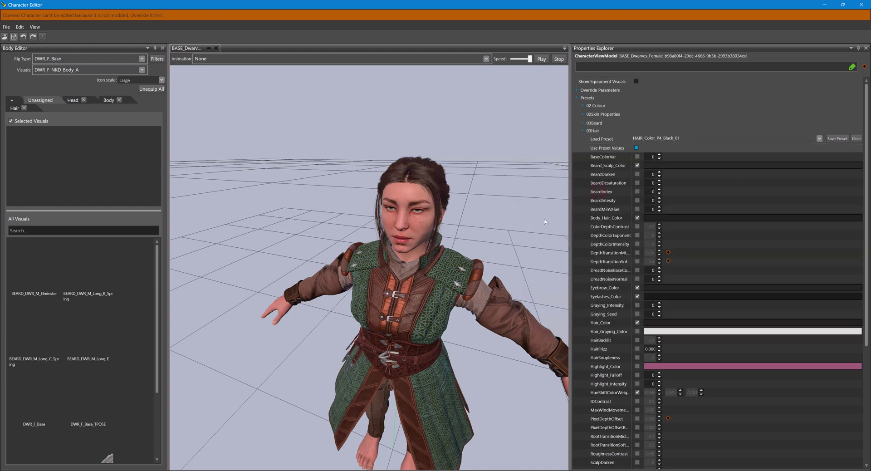
{"action": "scroll", "coordinate": [490, 241], "scroll_direction": "up", "scroll_amount": 2}
{"action": "left_click_drag", "start_coordinate": [490, 238], "coordinate": [461, 198]}
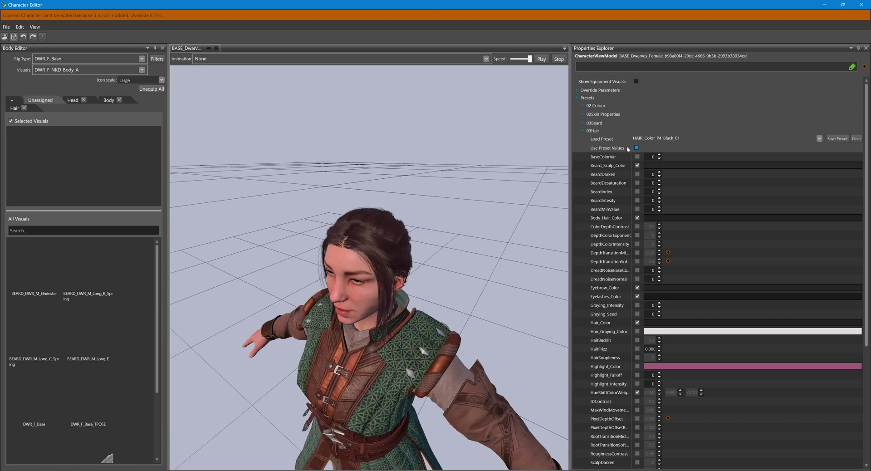
- Bring the HAIR_Color_P4_Black_01 material preset window in front of the Character Editor
{"action": "mouse_move", "coordinate": [379, 470]}
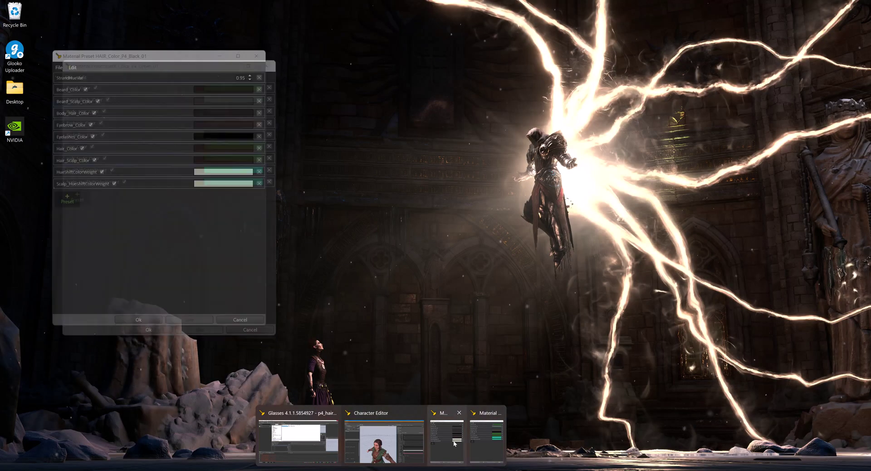
{"action": "left_click", "coordinate": [446, 433]}
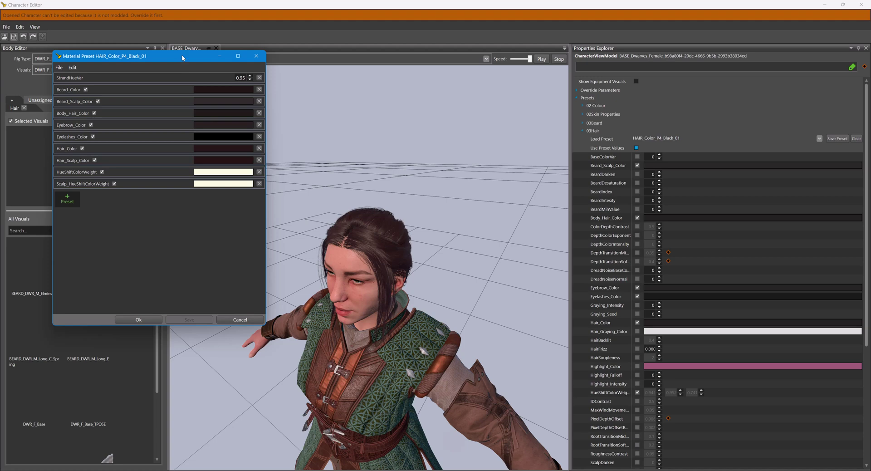
{"action": "left_click_drag", "start_coordinate": [183, 57], "coordinate": [172, 138]}
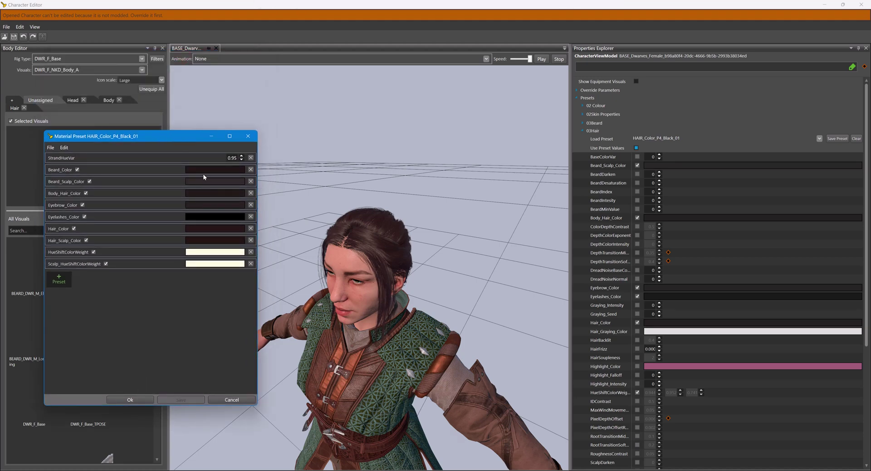
{"action": "left_click_drag", "start_coordinate": [188, 140], "coordinate": [406, 151]}
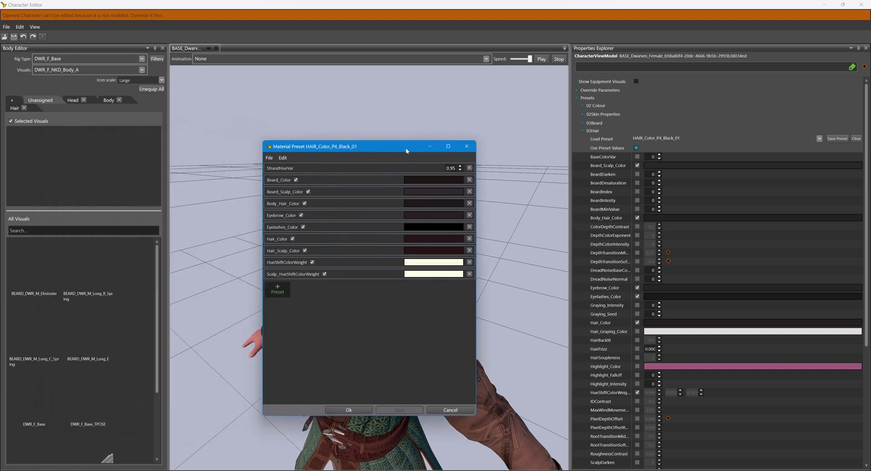
- Add a Beard slot to the dwarf and equip the BEARD_HUM_M_Long_A visual
{"action": "left_click", "coordinate": [12, 100]}
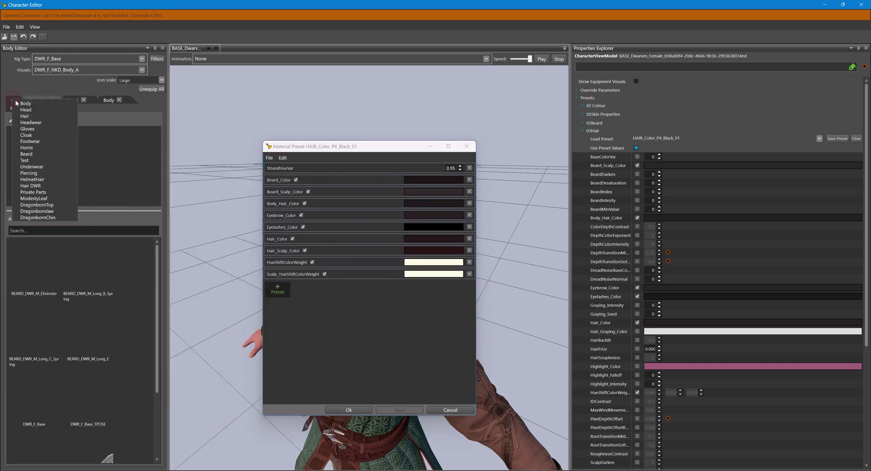
{"action": "left_click", "coordinate": [27, 153]}
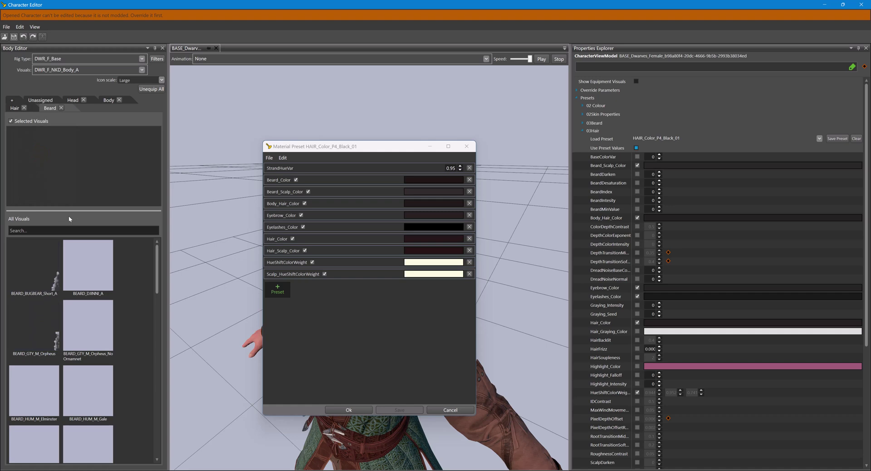
{"action": "left_click", "coordinate": [93, 338]}
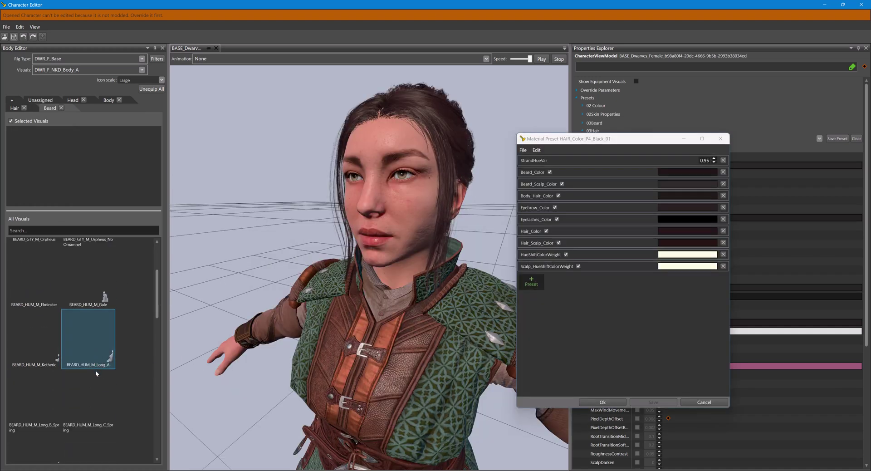
{"action": "double_click", "coordinate": [93, 358]}
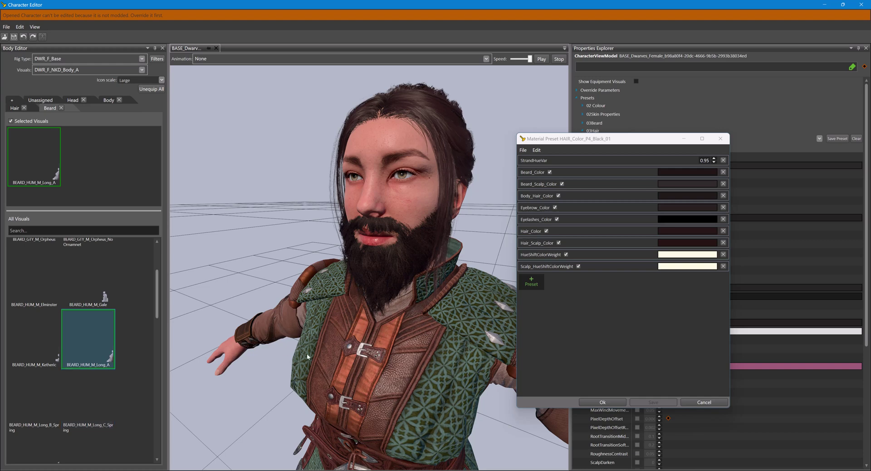
{"action": "scroll", "coordinate": [391, 329], "scroll_direction": "down", "scroll_amount": 3}
{"action": "middle_click_drag", "start_coordinate": [390, 328], "coordinate": [414, 333]}
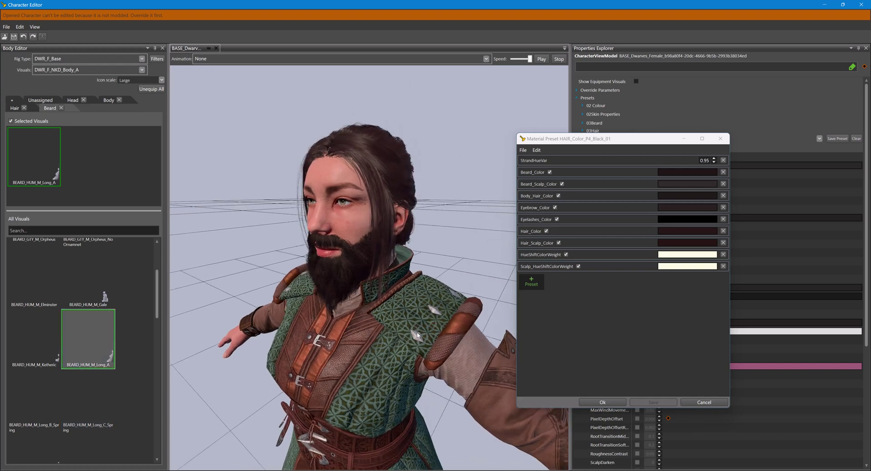
- Set Hair_Color in the black preset to a dark green with hue 99.0, saturation 0.670 and value 0.015
{"action": "left_click", "coordinate": [672, 176]}
{"action": "left_click", "coordinate": [311, 78]}
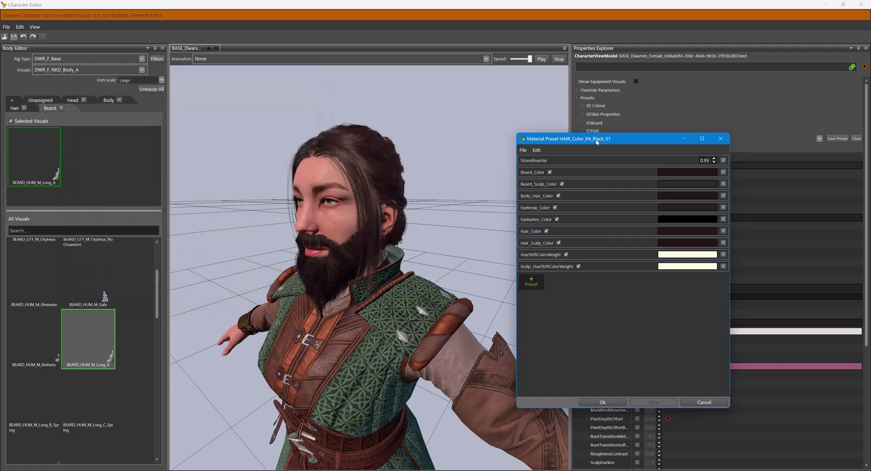
{"action": "left_click_drag", "start_coordinate": [596, 141], "coordinate": [130, 128]}
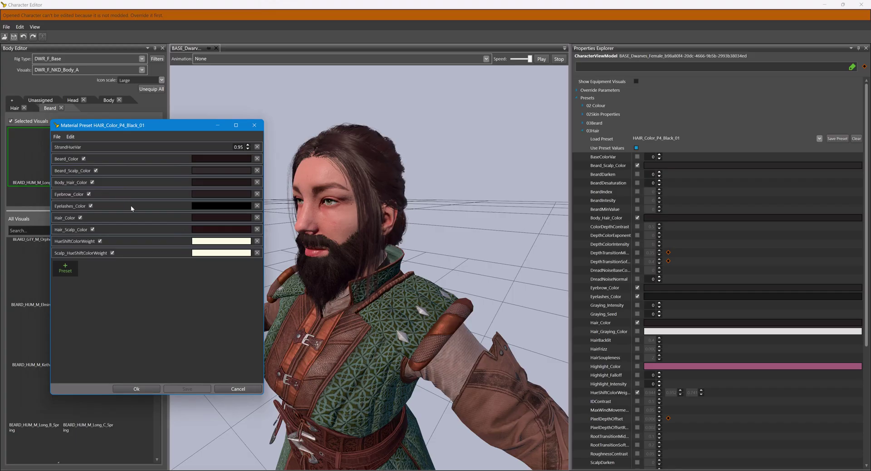
{"action": "left_click", "coordinate": [232, 218]}
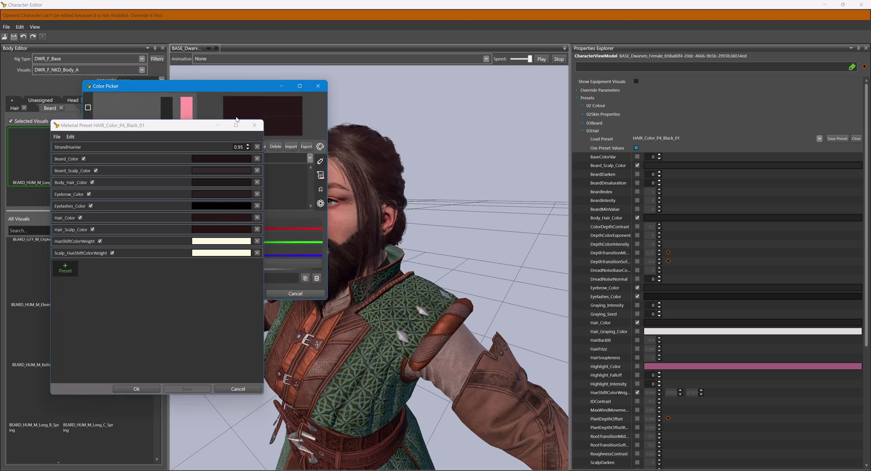
{"action": "left_click_drag", "start_coordinate": [241, 88], "coordinate": [571, 149]}
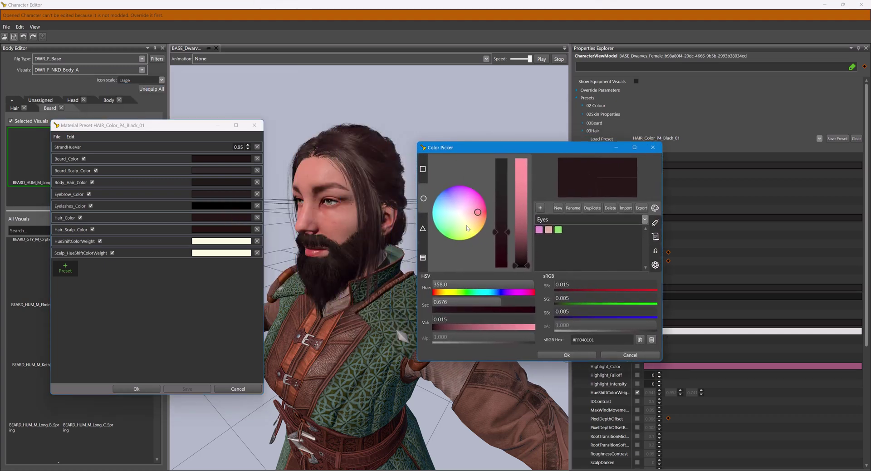
{"action": "left_click_drag", "start_coordinate": [467, 228], "coordinate": [457, 232]}
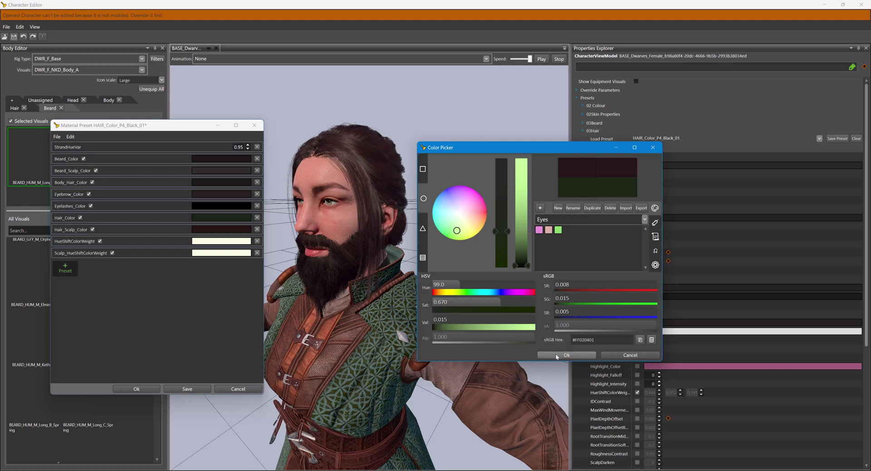
- Create a colour palette named Hair, store the dark green in it and accept the colour
{"action": "left_click", "coordinate": [558, 208]}
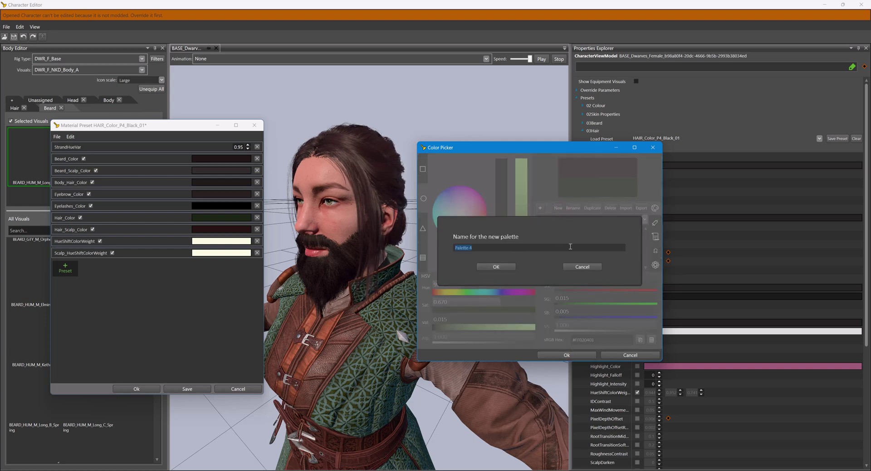
{"action": "type", "text": "Hair"}
{"action": "left_click", "coordinate": [508, 265]}
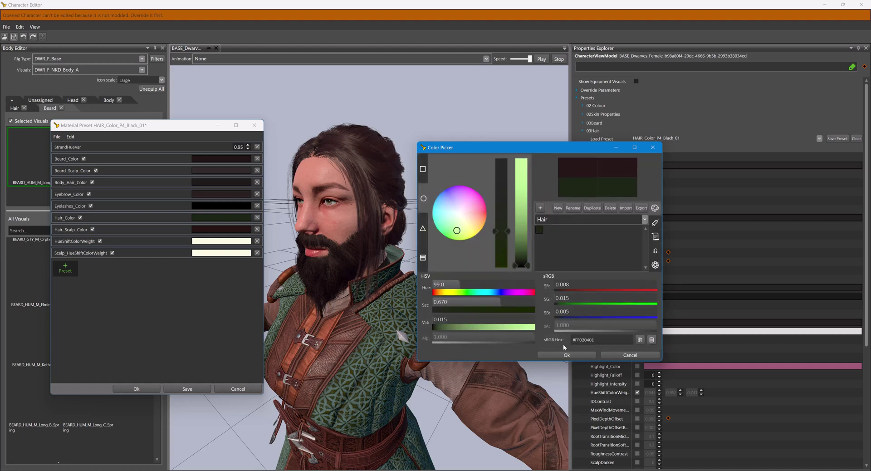
{"action": "left_click", "coordinate": [565, 355]}
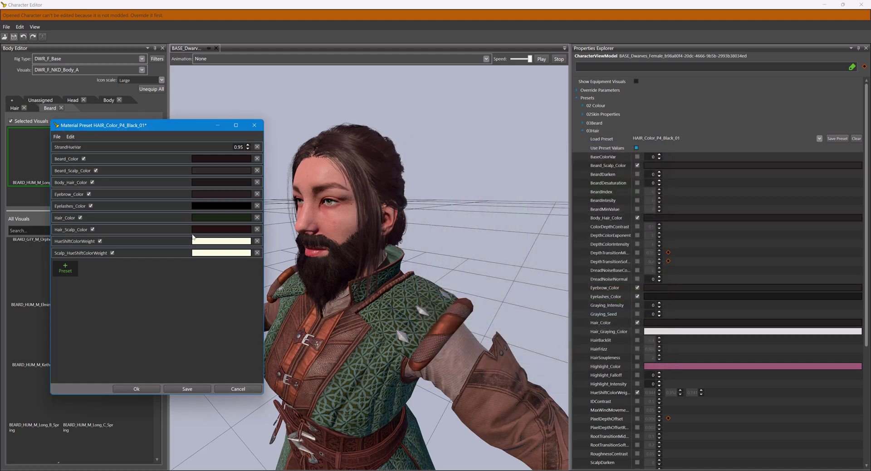
- Apply the dark green from the Hair palette to Hair_Scalp_Color and Eyelashes_Color
{"action": "left_click", "coordinate": [214, 230]}
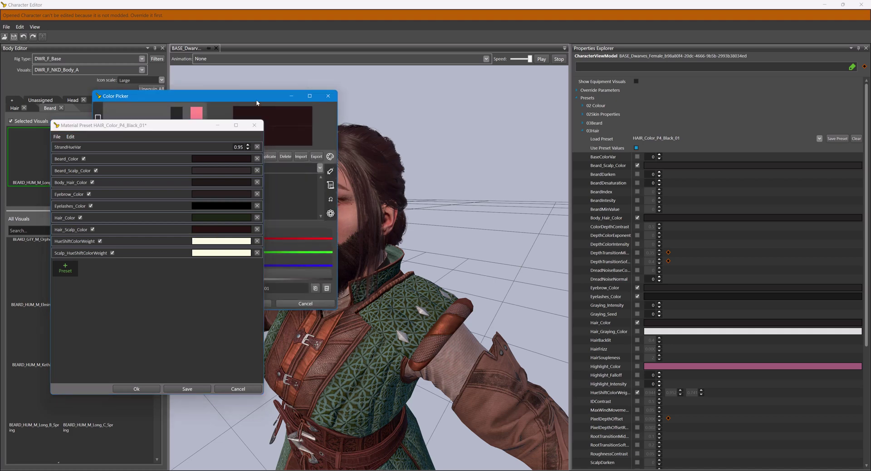
{"action": "left_click_drag", "start_coordinate": [256, 103], "coordinate": [563, 122]}
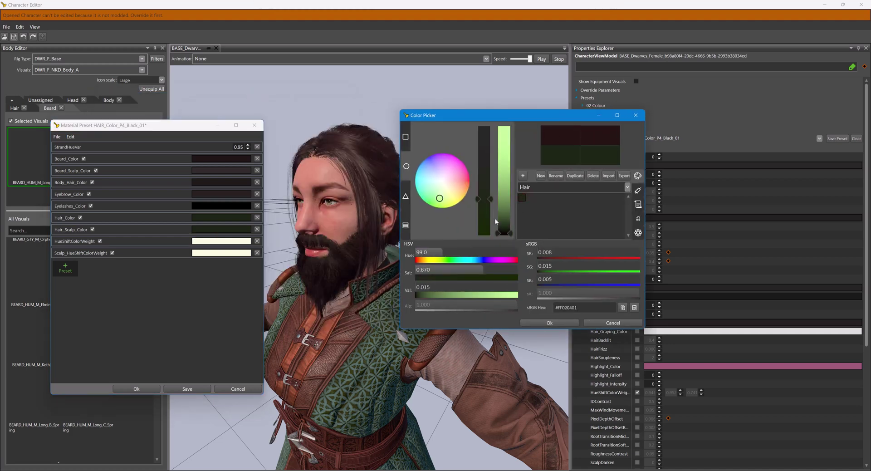
{"action": "left_click", "coordinate": [549, 323]}
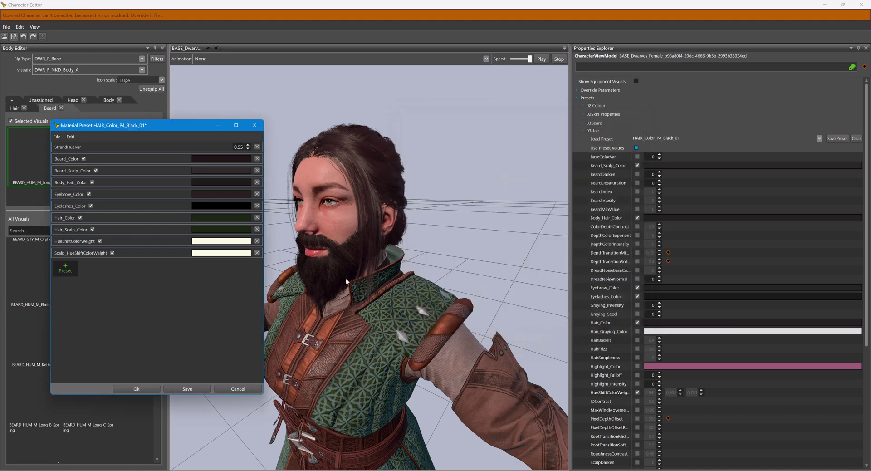
{"action": "left_click", "coordinate": [208, 206]}
{"action": "left_click_drag", "start_coordinate": [236, 102], "coordinate": [597, 113]}
{"action": "left_click", "coordinate": [591, 195]}
{"action": "left_click", "coordinate": [615, 321]}
- Set Beard_Color to the palette's dark green with the value raised to about 0.019, and save the preset
{"action": "left_click", "coordinate": [221, 158]}
{"action": "left_click_drag", "start_coordinate": [280, 119], "coordinate": [675, 114]}
{"action": "left_click", "coordinate": [627, 192]}
{"action": "left_click", "coordinate": [615, 227]}
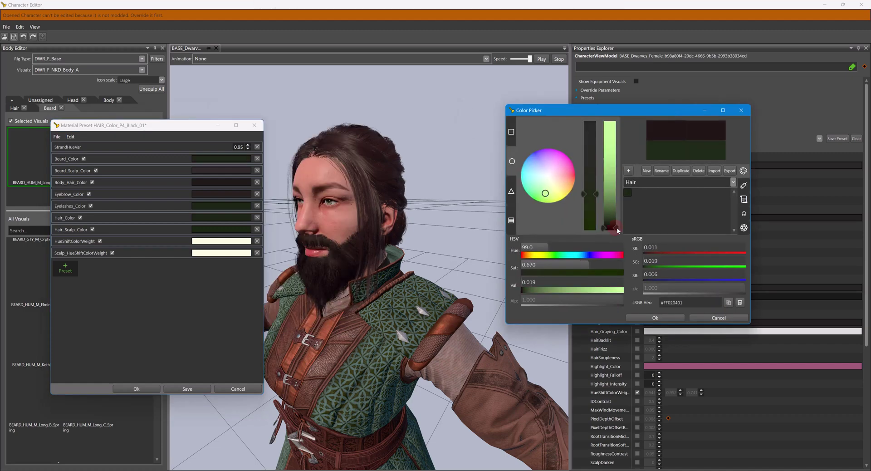
{"action": "left_click", "coordinate": [654, 317]}
{"action": "left_click", "coordinate": [187, 388]}
{"action": "mouse_move", "coordinate": [409, 297]}
{"action": "left_mouse_down"}
{"action": "mouse_move", "coordinate": [336, 307]}
{"action": "mouse_move", "coordinate": [414, 302]}
{"action": "left_mouse_up"}
- Set Beard_Scalp_Color to the same green with value about 0.011 and add that shade to the Hair palette
{"action": "left_click", "coordinate": [214, 172]}
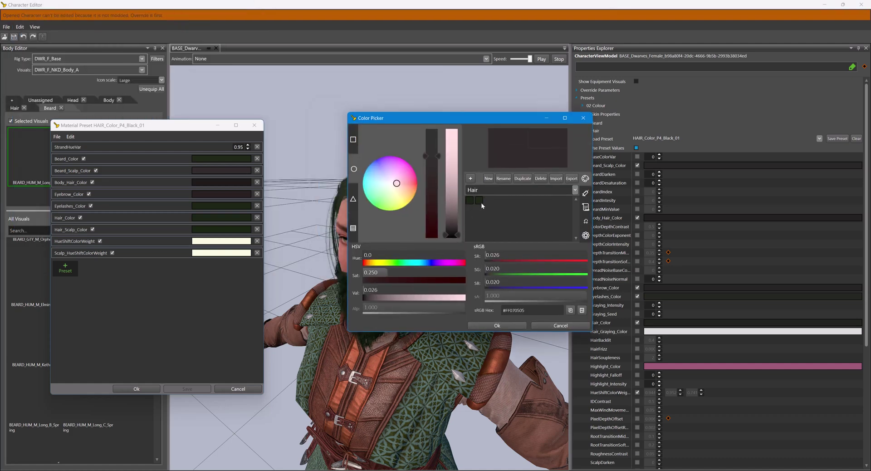
{"action": "mouse_move", "coordinate": [452, 234]}
{"action": "left_mouse_down"}
{"action": "mouse_move", "coordinate": [453, 224]}
{"action": "mouse_move", "coordinate": [453, 235]}
{"action": "left_mouse_up"}
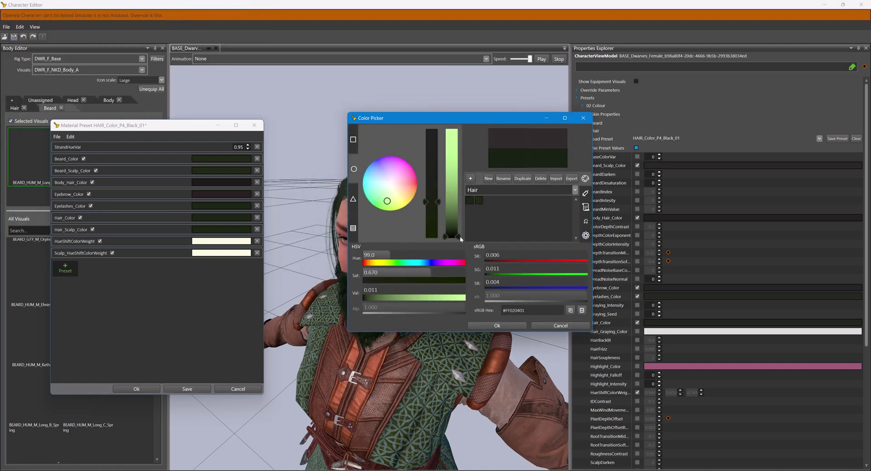
{"action": "left_click", "coordinate": [470, 178]}
{"action": "left_click", "coordinate": [497, 325]}
- Apply a dark green from the Hair palette to Eyebrow_Color
{"action": "left_click", "coordinate": [221, 193]}
{"action": "left_click", "coordinate": [481, 158]}
{"action": "left_click", "coordinate": [494, 282]}
- Set Body_Hair_Color to an adjusted dark green, add it to the Hair palette, and accept the finished black preset
{"action": "left_click", "coordinate": [227, 184]}
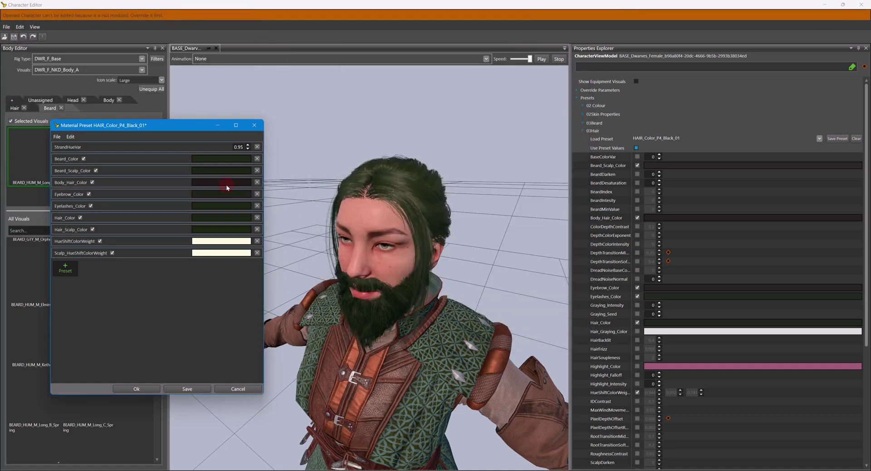
{"action": "left_click", "coordinate": [579, 179]}
{"action": "left_click_drag", "start_coordinate": [552, 206], "coordinate": [551, 214]}
{"action": "left_click", "coordinate": [561, 156]}
{"action": "left_click", "coordinate": [588, 303]}
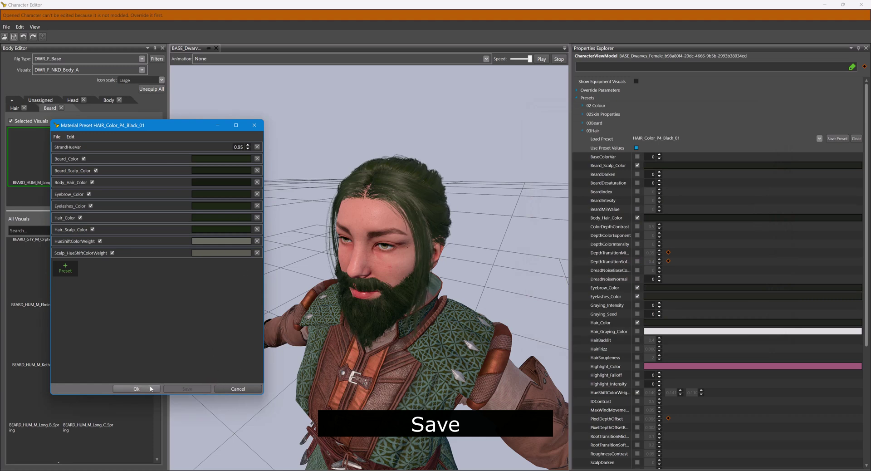
{"action": "left_click", "coordinate": [136, 389]}
- Load HAIR_Color_P4_Green_01 as the dwarf's 03Hair preset and bring up its material preset window
{"action": "left_click", "coordinate": [818, 139]}
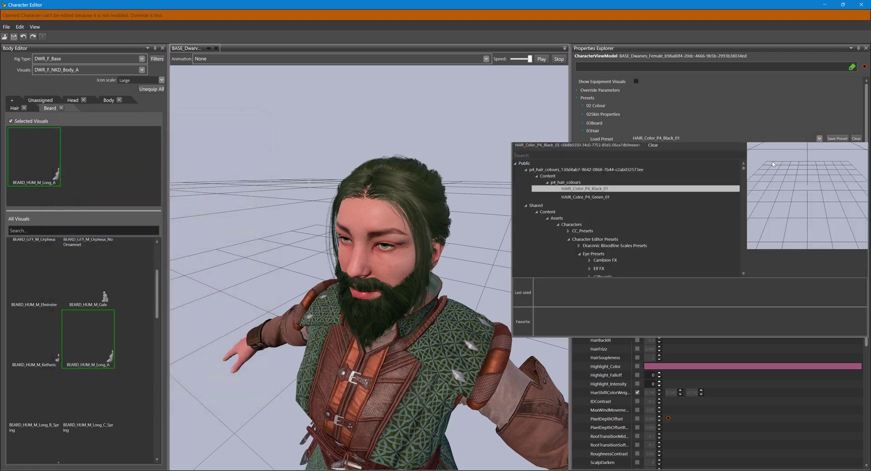
{"action": "double_click", "coordinate": [612, 201]}
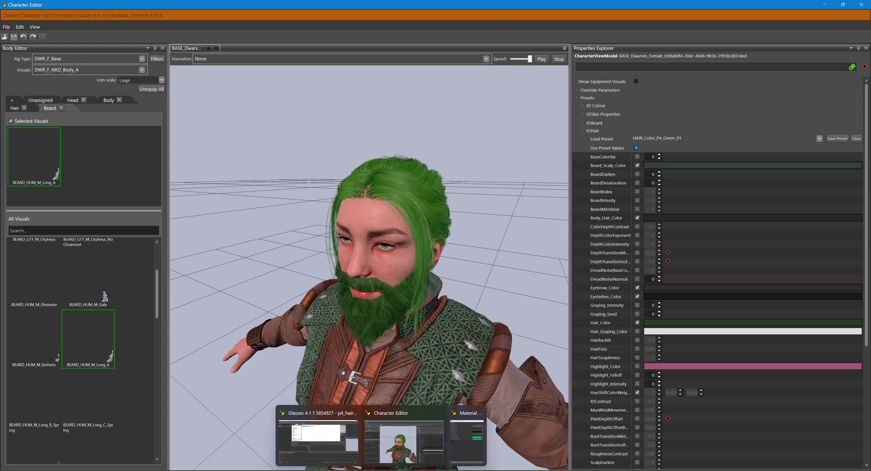
{"action": "left_click", "coordinate": [406, 442]}
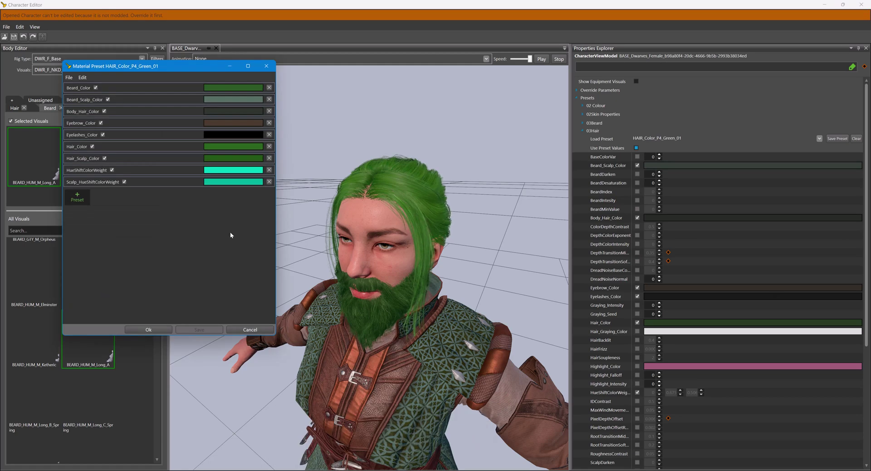
- Set Hair_Scalp_Color of HAIR_Color_P4_Green_01 to a green with hue 104.3, saturation 0.971 and value 0.092
{"action": "left_click", "coordinate": [222, 159]}
{"action": "left_click_drag", "start_coordinate": [173, 56], "coordinate": [663, 92]}
{"action": "left_click", "coordinate": [571, 180]}
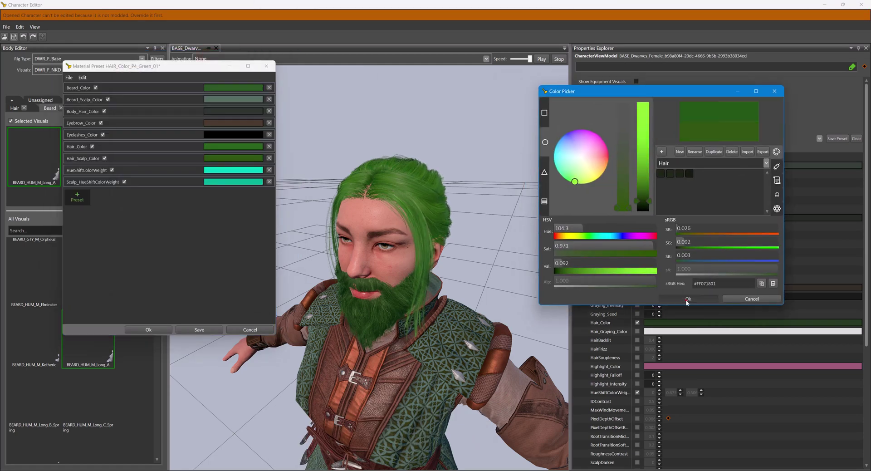
{"action": "left_click", "coordinate": [688, 300]}
- Add the Hair_Scalp_Color green to the Hair palette and apply its copied hex code to Hair_Color
{"action": "left_click", "coordinate": [230, 146]}
{"action": "left_click", "coordinate": [274, 276]}
{"action": "left_click", "coordinate": [252, 157]}
{"action": "left_click", "coordinate": [250, 285]}
{"action": "left_click", "coordinate": [235, 146]}
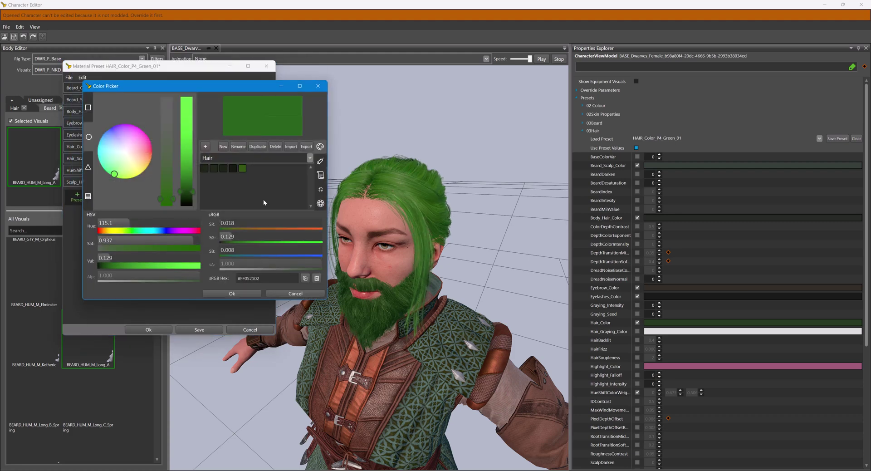
{"action": "left_click", "coordinate": [260, 277]}
{"action": "key", "text": "ctrl+v"}
{"action": "left_click", "coordinate": [231, 293]}
- Set Hair_Scalp_Color to a slightly darker shade of the same green
{"action": "left_click", "coordinate": [225, 159]}
{"action": "left_click", "coordinate": [252, 180]}
{"action": "left_click", "coordinate": [242, 304]}
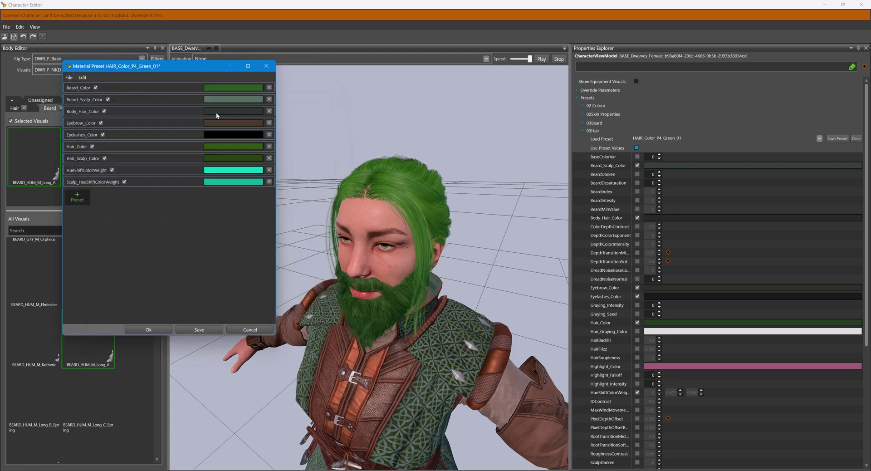
- Apply the saved green from the Hair palette to Beard_Color
{"action": "left_click", "coordinate": [229, 88]}
{"action": "left_click", "coordinate": [262, 191]}
{"action": "left_click", "coordinate": [272, 188]}
{"action": "left_click", "coordinate": [263, 188]}
{"action": "left_click", "coordinate": [260, 313]}
- Apply the darker green to Beard_Scalp_Color and Eyebrow_Color, and save the green preset
{"action": "left_click", "coordinate": [233, 99]}
{"action": "left_click", "coordinate": [282, 198]}
{"action": "left_click", "coordinate": [268, 323]}
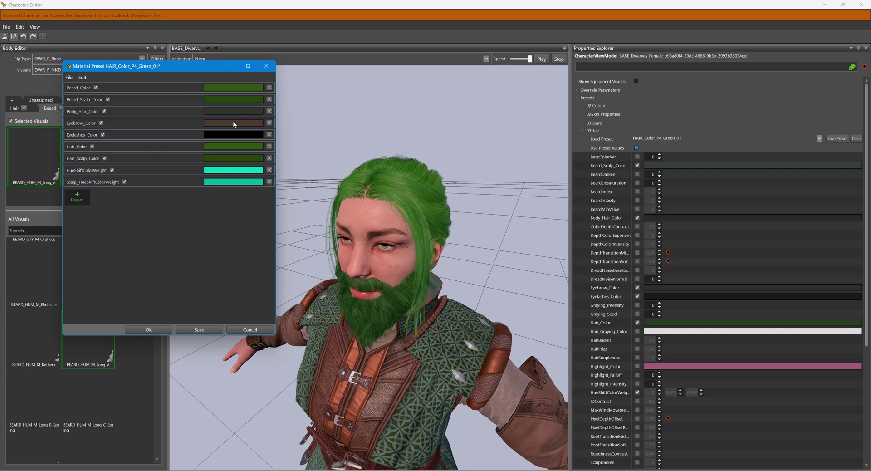
{"action": "left_click", "coordinate": [233, 122]}
{"action": "left_click", "coordinate": [182, 99]}
{"action": "key", "text": "Return"}
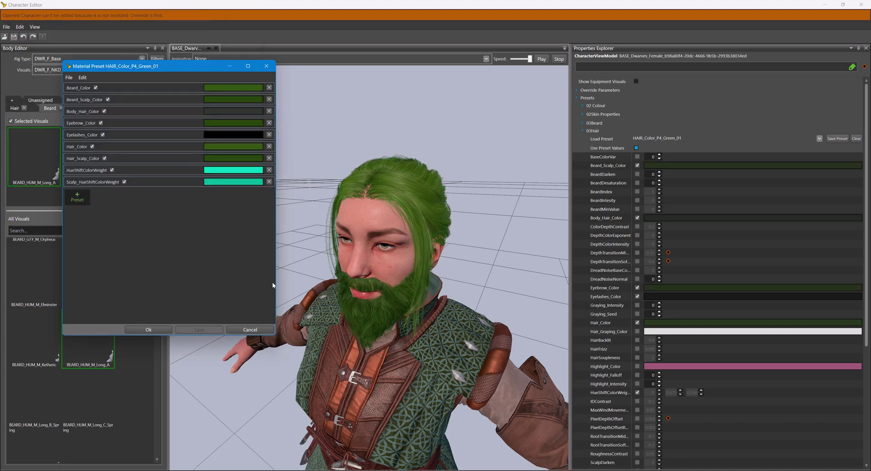
- Change HueShiftColorWeight and Scalp_HueShiftColorWeight to pink and save the preset
{"action": "left_click", "coordinate": [218, 172]}
{"action": "left_click", "coordinate": [68, 96]}
{"action": "left_click", "coordinate": [163, 223]}
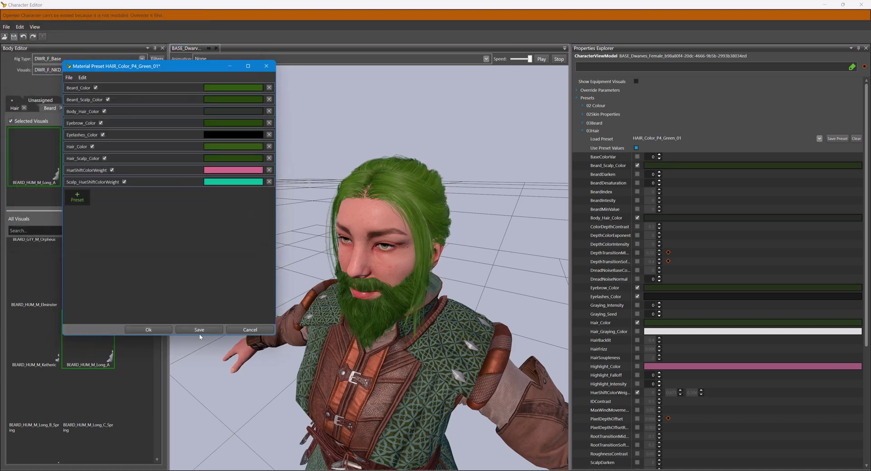
{"action": "left_click", "coordinate": [236, 182]}
{"action": "left_click", "coordinate": [43, 101]}
{"action": "left_click", "coordinate": [171, 233]}
{"action": "left_click", "coordinate": [203, 330]}
- Set HueShiftColorWeight to hue 349.0, saturation 1.000 and value 0.535, and save the preset
{"action": "left_click", "coordinate": [225, 170]}
{"action": "left_click", "coordinate": [98, 109]}
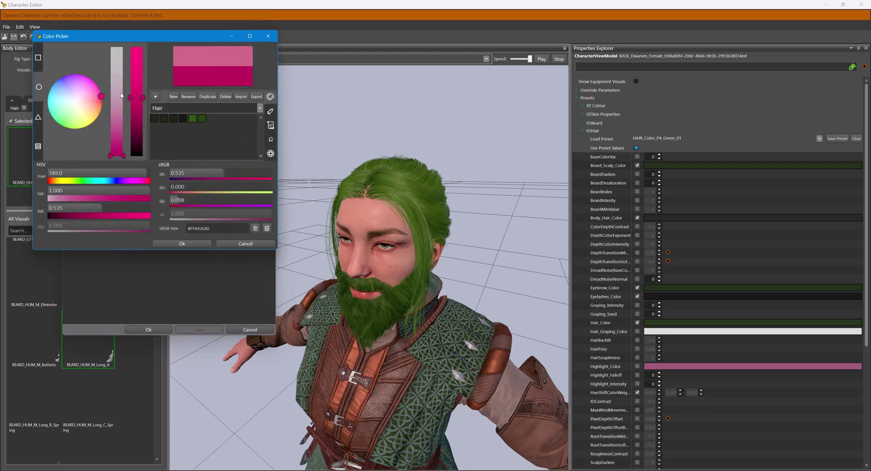
{"action": "left_click", "coordinate": [181, 243]}
{"action": "left_click", "coordinate": [209, 331]}
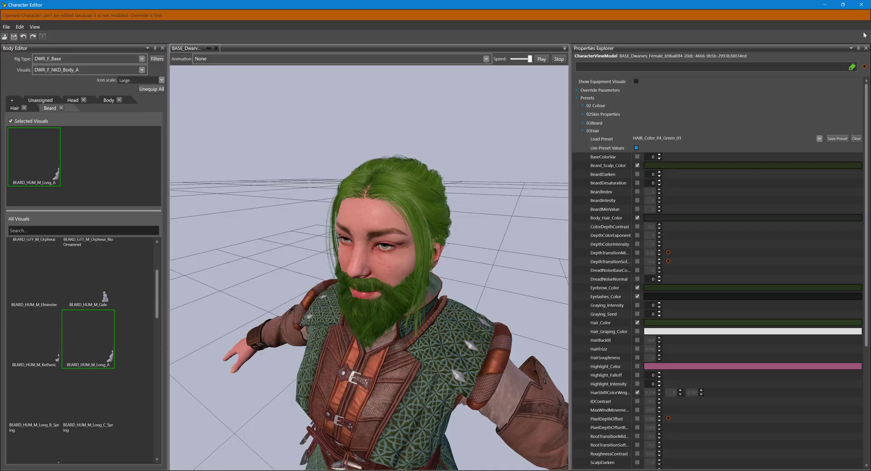
- Leave the Character Editor and, in the UUID Object Editor, add a CharacterCreationHairColors table under CharacterCreationPresets of the p4_hair_colours project
{"action": "left_click", "coordinate": [862, 6]}
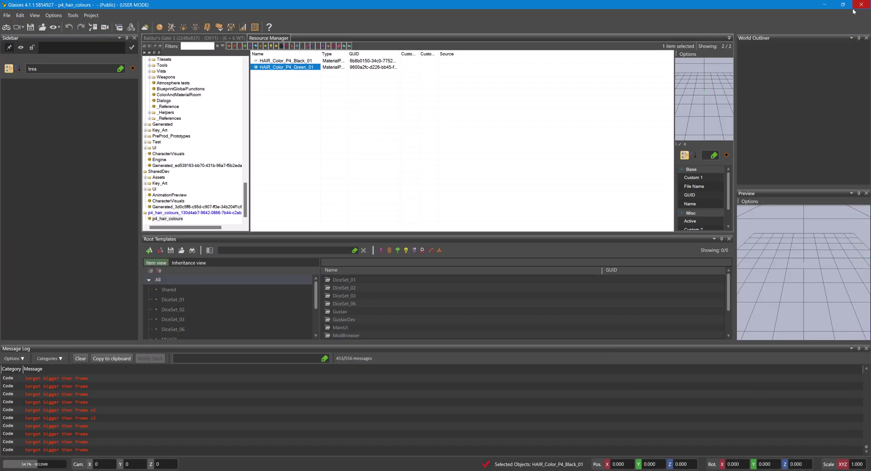
{"action": "left_click", "coordinate": [255, 27]}
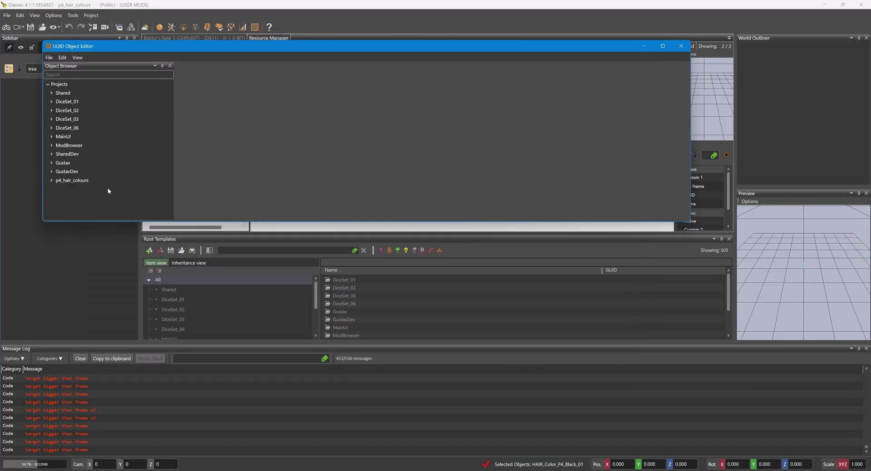
{"action": "double_click", "coordinate": [105, 181]}
{"action": "scroll", "coordinate": [121, 162], "scroll_direction": "down", "scroll_amount": 4}
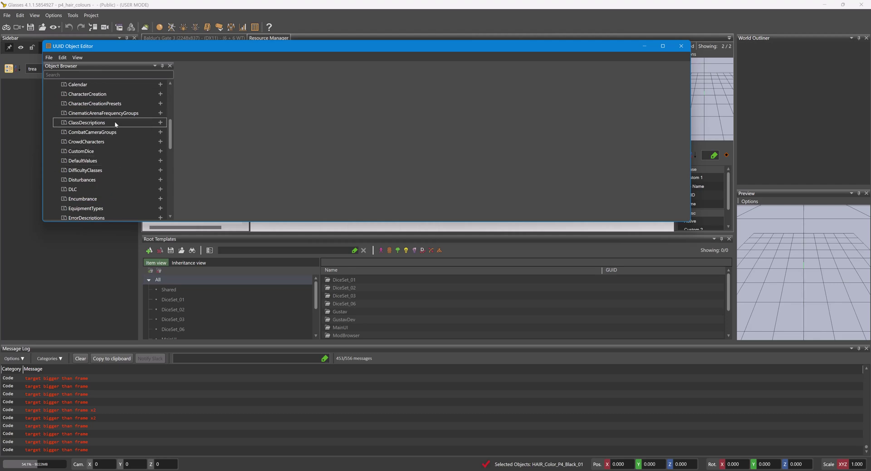
{"action": "left_click", "coordinate": [161, 144]}
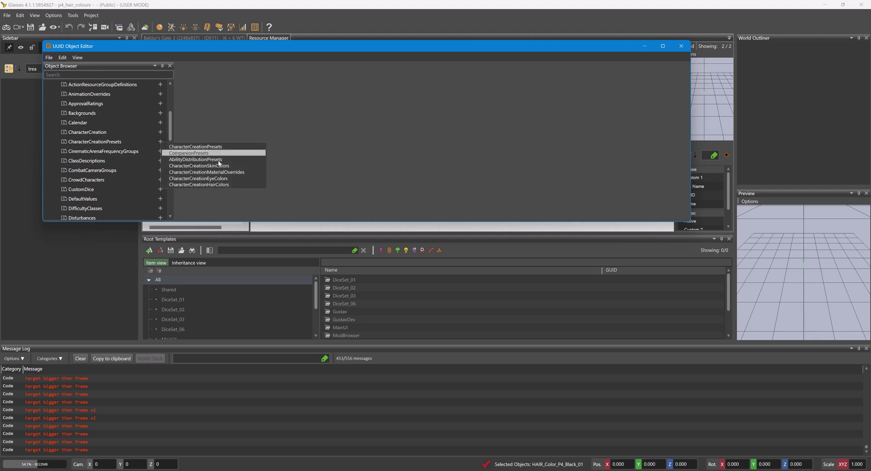
{"action": "left_click", "coordinate": [228, 183]}
- Copy the GUID of HAIR_Color_P4_Green_01 into the MaterialPresetUUID cell of row 1 in the new CharacterCreationHairColors table
{"action": "left_click_drag", "start_coordinate": [351, 56], "coordinate": [420, 189]}
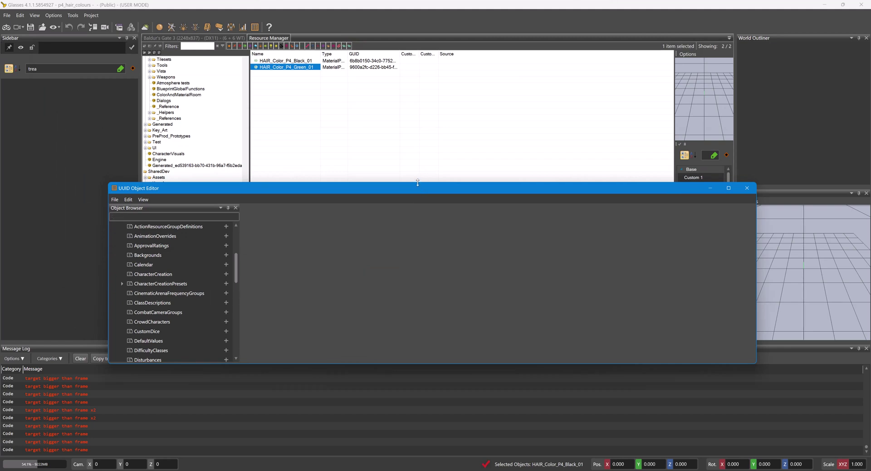
{"action": "right_click", "coordinate": [292, 69]}
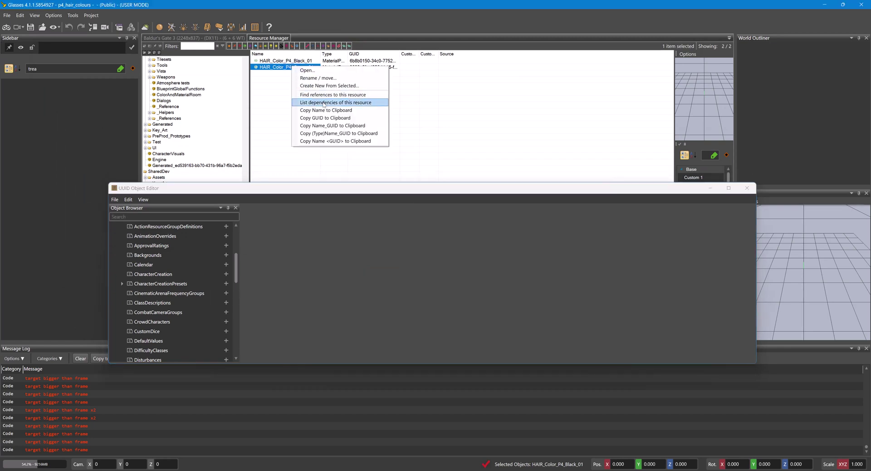
{"action": "left_click", "coordinate": [321, 117]}
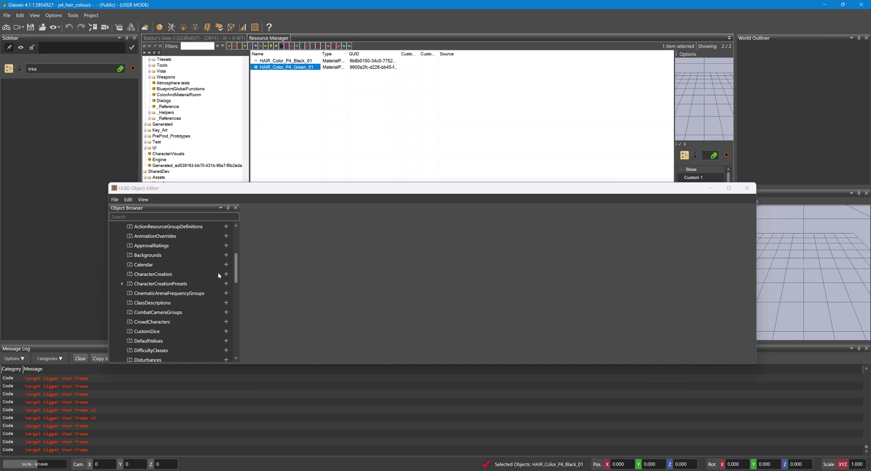
{"action": "double_click", "coordinate": [197, 286]}
{"action": "left_click", "coordinate": [201, 294]}
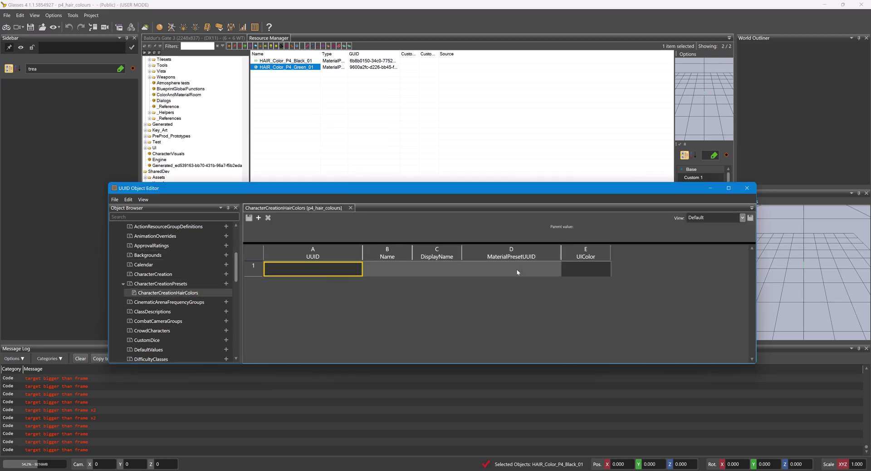
{"action": "left_click", "coordinate": [517, 273]}
{"action": "type", "text": "9600a2fc-d226-bb45-fbc7-0d69f498d307"}
- Set the UIColor of row 1 to the bright green from the Hair palette
{"action": "left_click", "coordinate": [585, 269]}
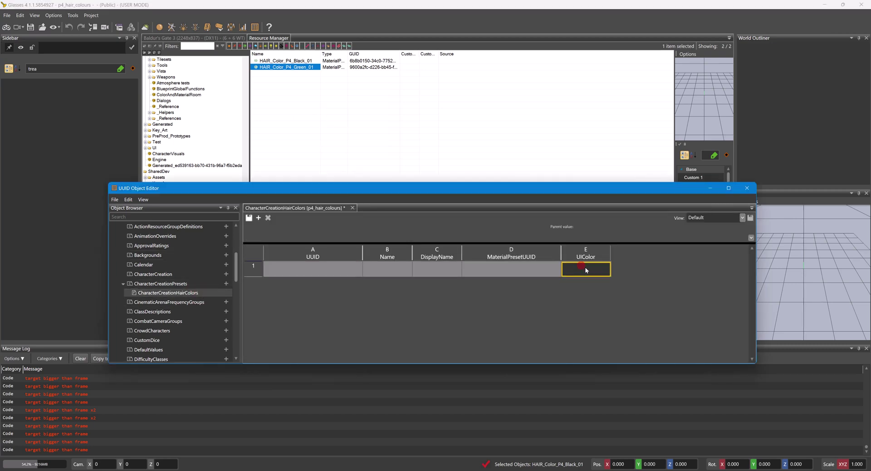
{"action": "left_click", "coordinate": [606, 270]}
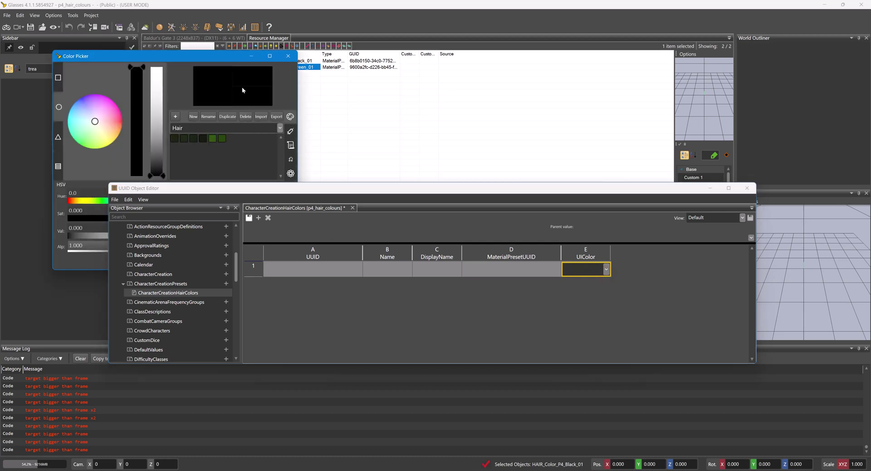
{"action": "left_click", "coordinate": [212, 139]}
{"action": "left_click_drag", "start_coordinate": [154, 55], "coordinate": [83, 202]}
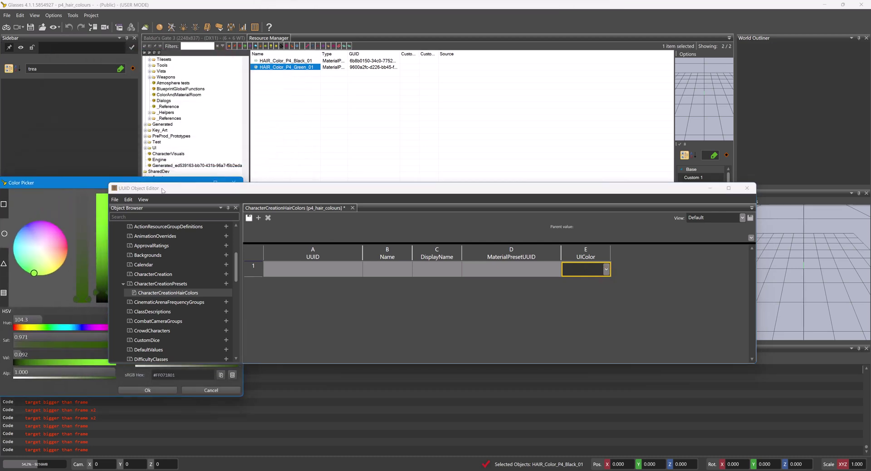
{"action": "left_click", "coordinate": [144, 410]}
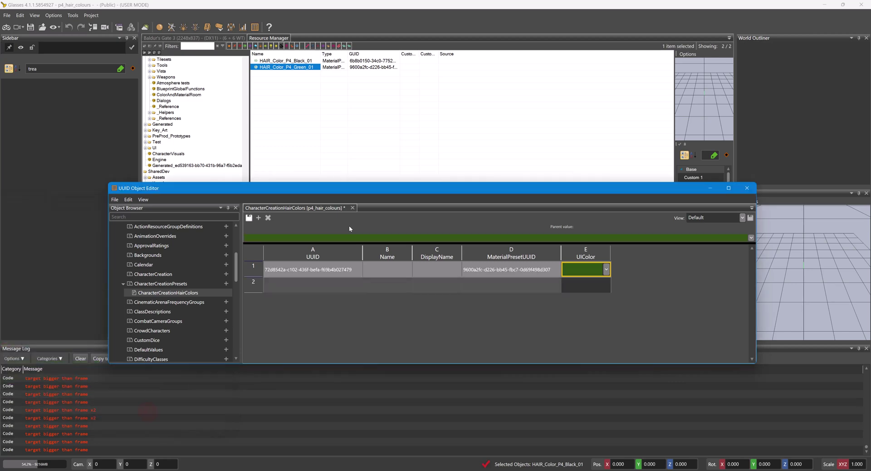
- Copy the GUID of HAIR_Color_P4_Black_01 into the MaterialPresetUUID cell of row 2
{"action": "left_click_drag", "start_coordinate": [404, 190], "coordinate": [475, 275]}
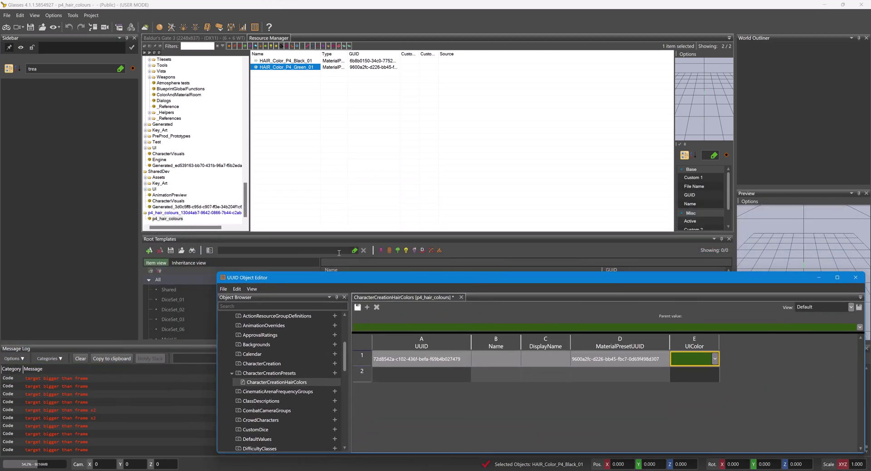
{"action": "left_click", "coordinate": [290, 60]}
{"action": "right_click", "coordinate": [290, 60]}
{"action": "left_click", "coordinate": [328, 109]}
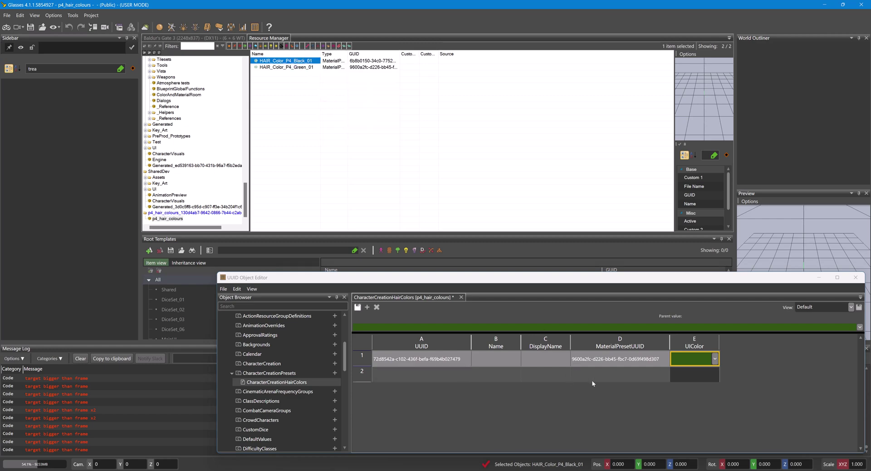
{"action": "left_click", "coordinate": [608, 374]}
{"action": "type", "text": "6b8b0150-34c0-7752-85d1-06ca7db9eeee"}
- Set the UIColor of row 2 to the first, near-black green from the Hair palette
{"action": "left_click", "coordinate": [710, 377]}
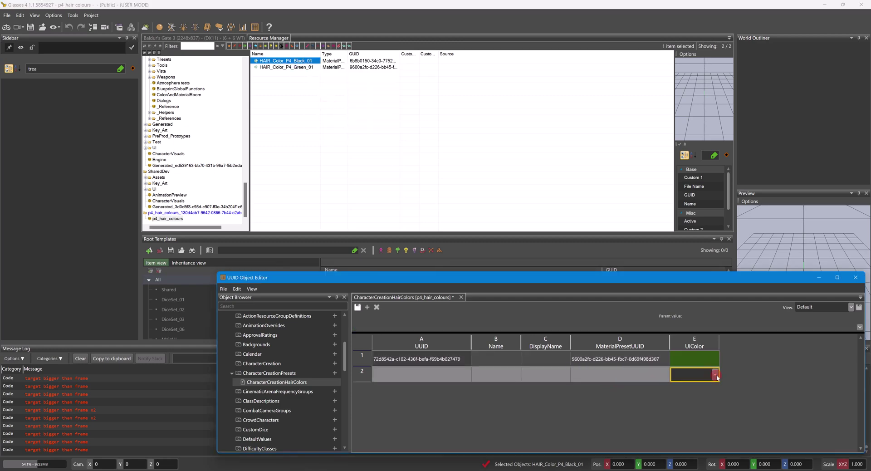
{"action": "left_click", "coordinate": [715, 375]}
{"action": "left_click", "coordinate": [186, 148]}
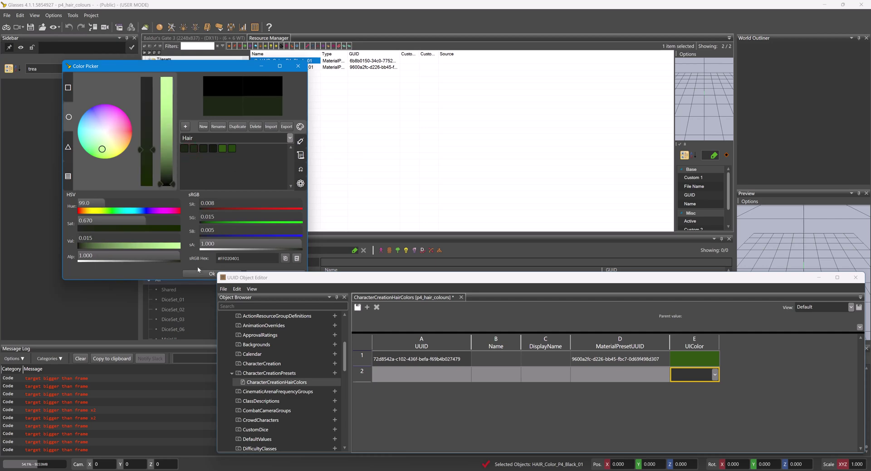
{"action": "left_click", "coordinate": [198, 271]}
- Enter the DisplayName P4_Hair_DarkMoss for row 1 and P4_Hair_Moss for row 2
{"action": "left_click", "coordinate": [533, 359]}
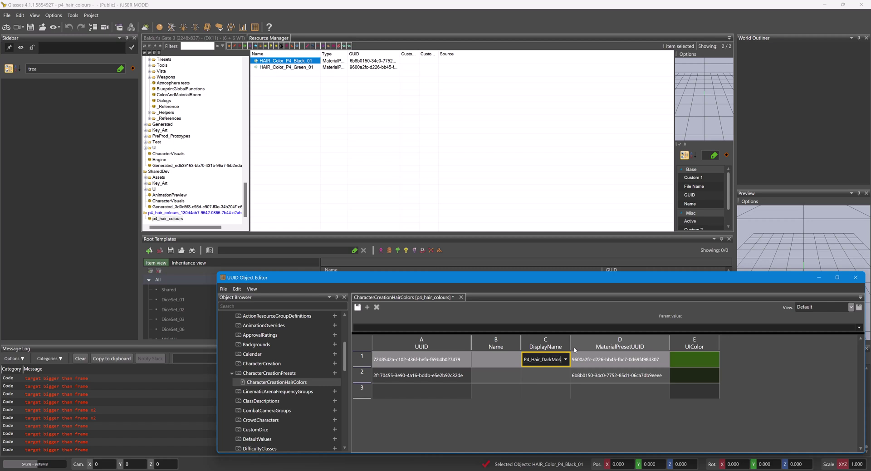
{"action": "double_click", "coordinate": [547, 373]}
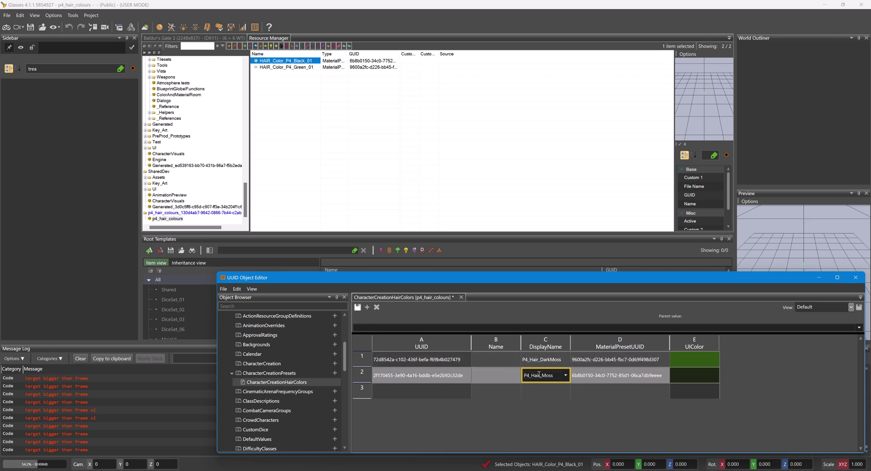
{"action": "left_click", "coordinate": [546, 376]}
- Fill in the Name cells with P4_Hair_Moss for row 2 and P4_Hair_DarkMoss for row 1
{"action": "double_click", "coordinate": [510, 374]}
{"action": "type", "text": "P4_Hair_Moss"}
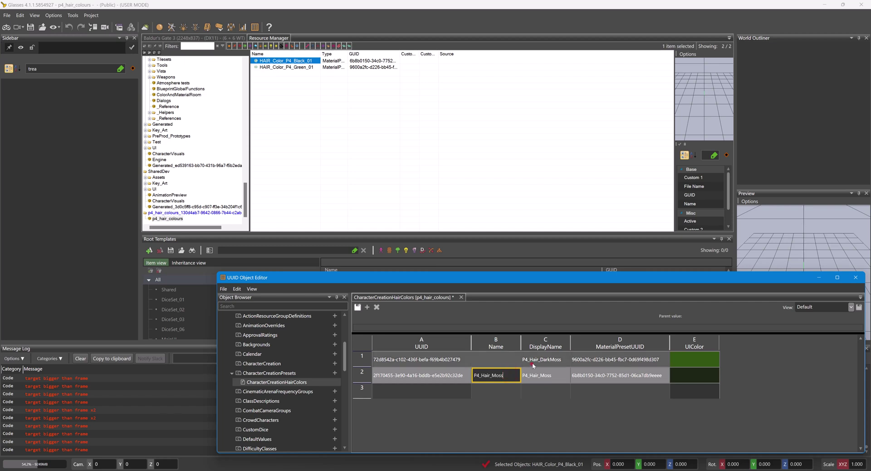
{"action": "double_click", "coordinate": [530, 363]}
{"action": "left_click", "coordinate": [511, 362]}
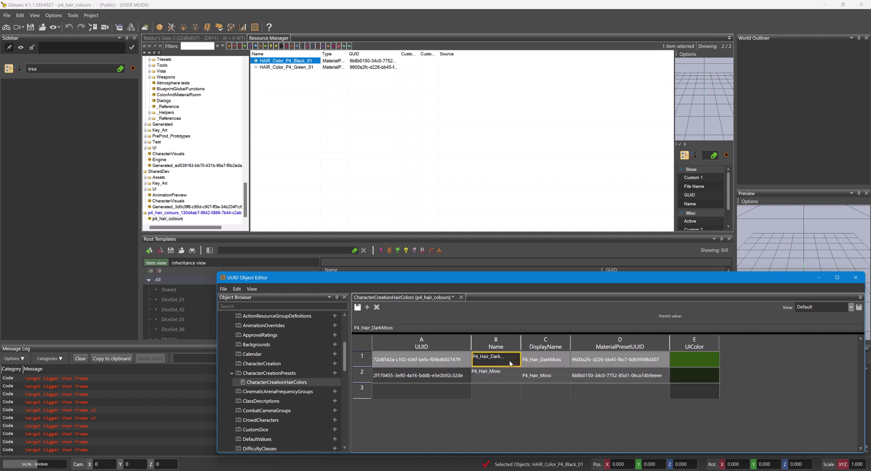
- Check the Name and DisplayName entries of both hair colour rows, widening the Name column to read them fully
{"action": "left_click", "coordinate": [540, 361]}
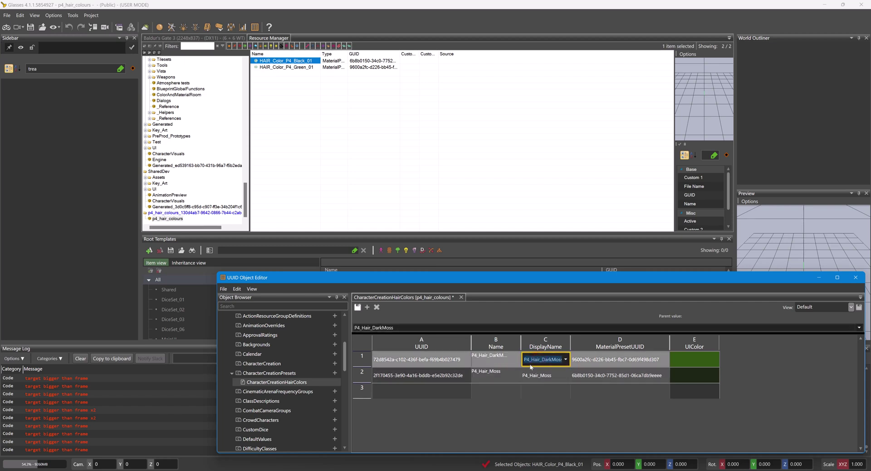
{"action": "left_click", "coordinate": [532, 375]}
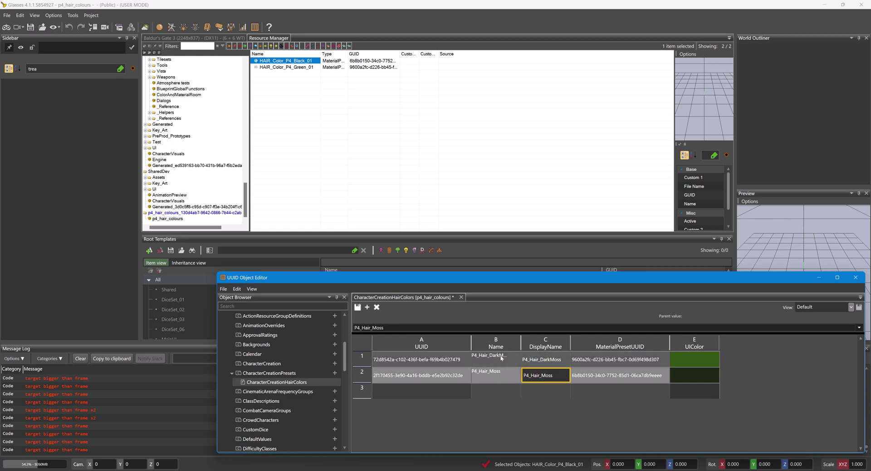
{"action": "left_click", "coordinate": [504, 358]}
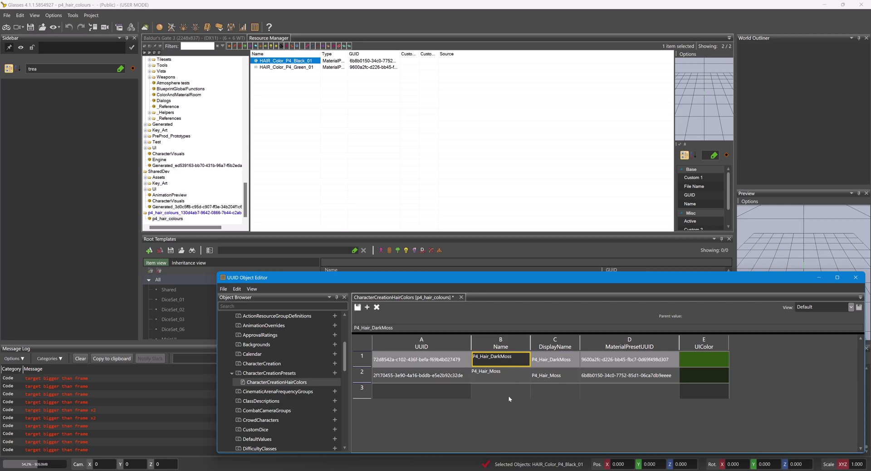
{"action": "double_click", "coordinate": [553, 359]}
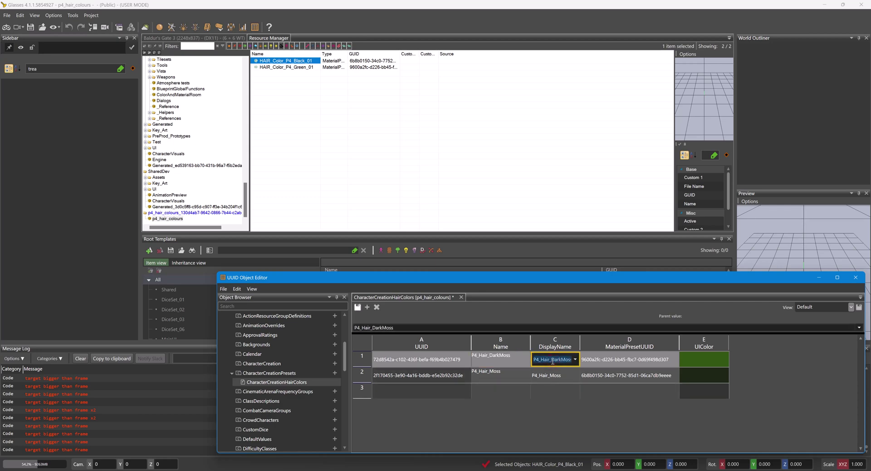
{"action": "left_click", "coordinate": [547, 376]}
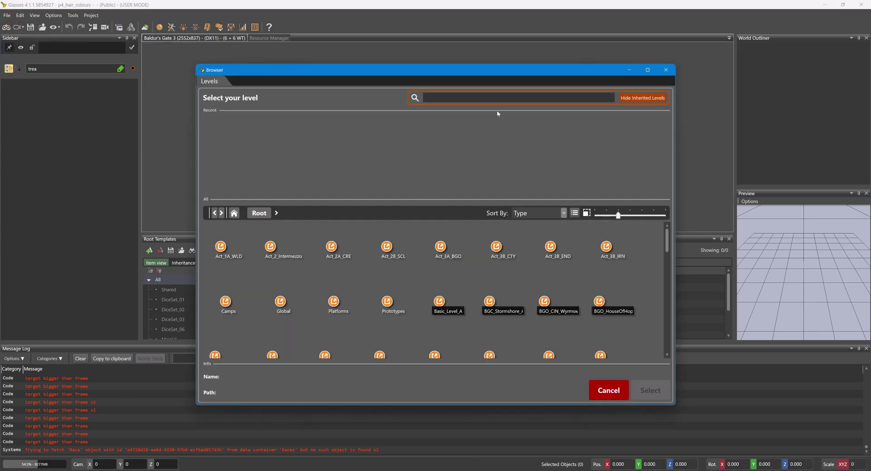
- Search the levels for CC and load the SYS_CC_I character creation level
{"action": "left_click", "coordinate": [492, 101]}
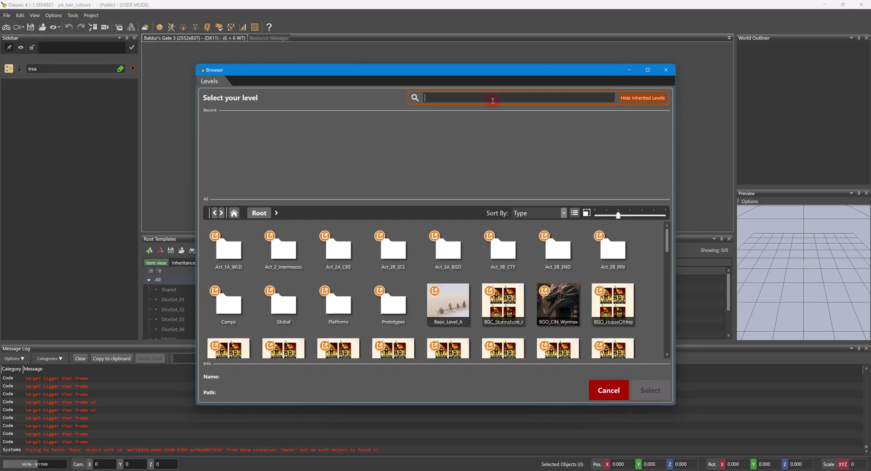
{"action": "type", "text": "CC"}
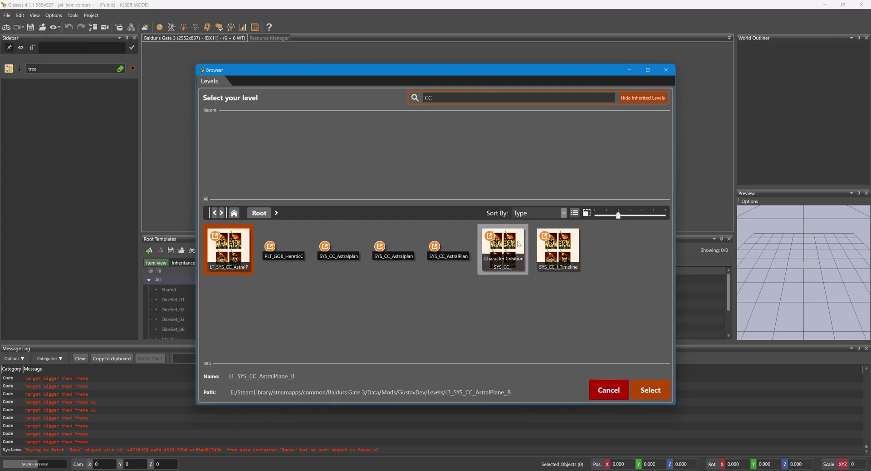
{"action": "left_click", "coordinate": [507, 258]}
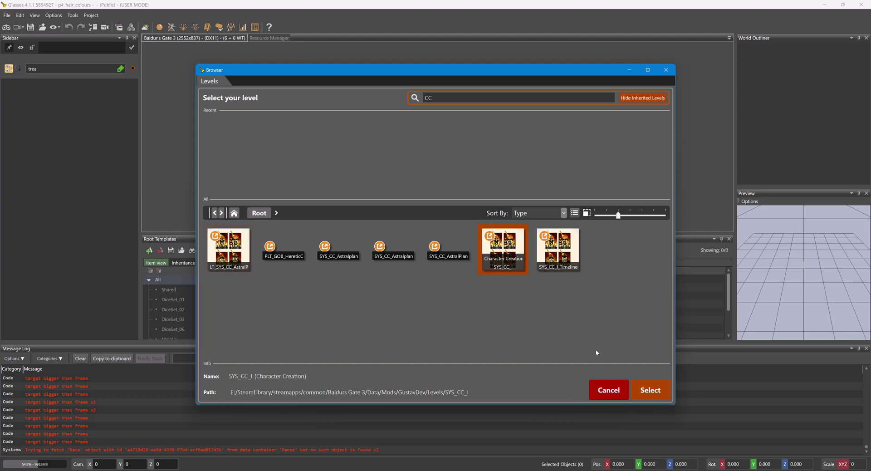
{"action": "left_click", "coordinate": [644, 390]}
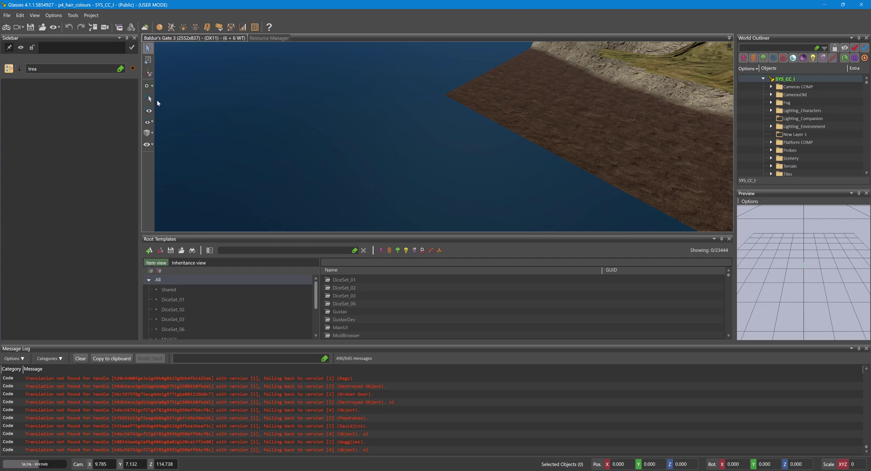
- Start game mode and enlarge the game viewport by shrinking the message log, root templates and sidebar areas
{"action": "left_click", "coordinate": [7, 27]}
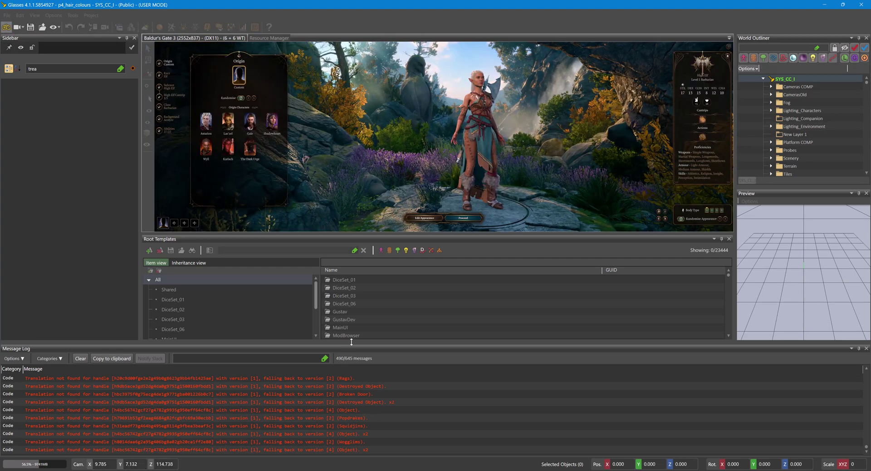
{"action": "left_click_drag", "start_coordinate": [359, 415], "coordinate": [358, 414]}
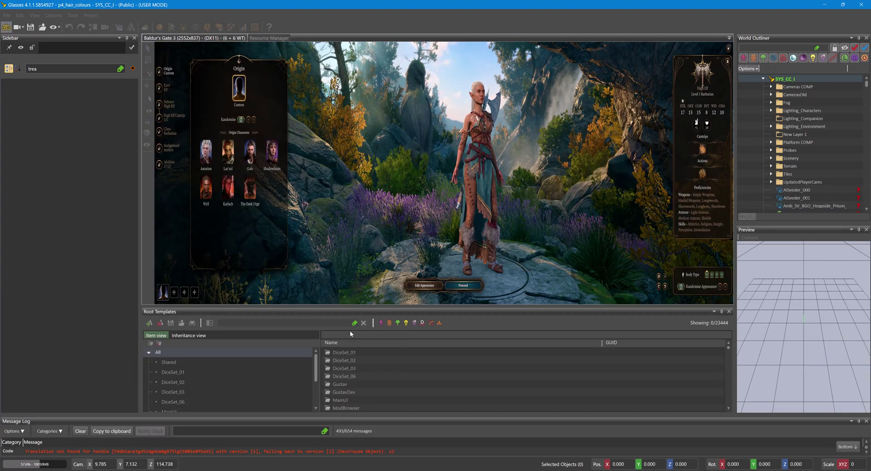
{"action": "left_click_drag", "start_coordinate": [357, 307], "coordinate": [351, 418]}
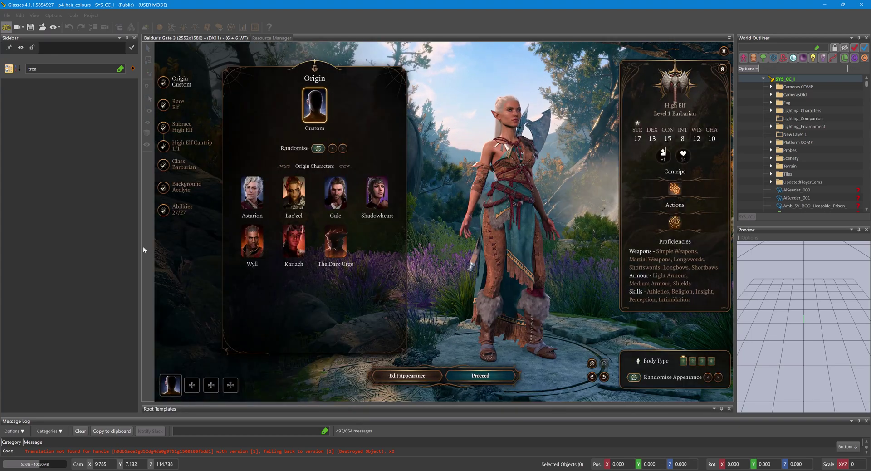
{"action": "left_click_drag", "start_coordinate": [140, 246], "coordinate": [3, 243]}
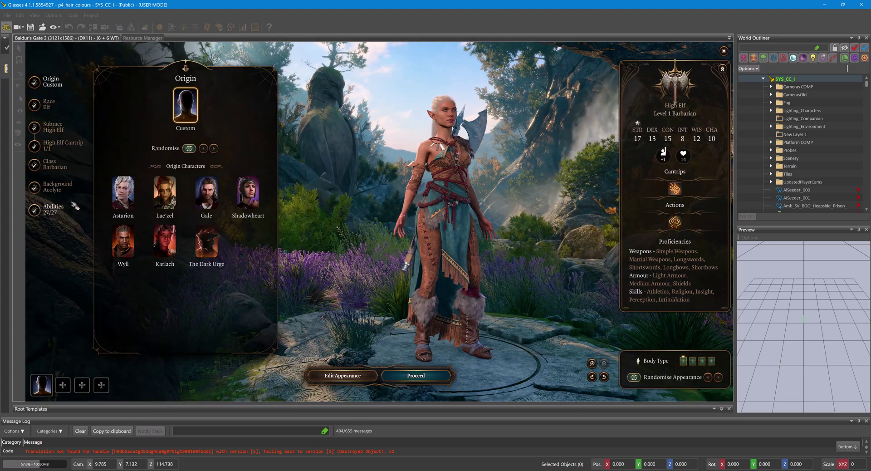
- Edit the elf's appearance, bring up the hair colour palette and apply the P4_Hair_Moss colour
{"action": "left_click", "coordinate": [47, 106]}
{"action": "left_click", "coordinate": [343, 375]}
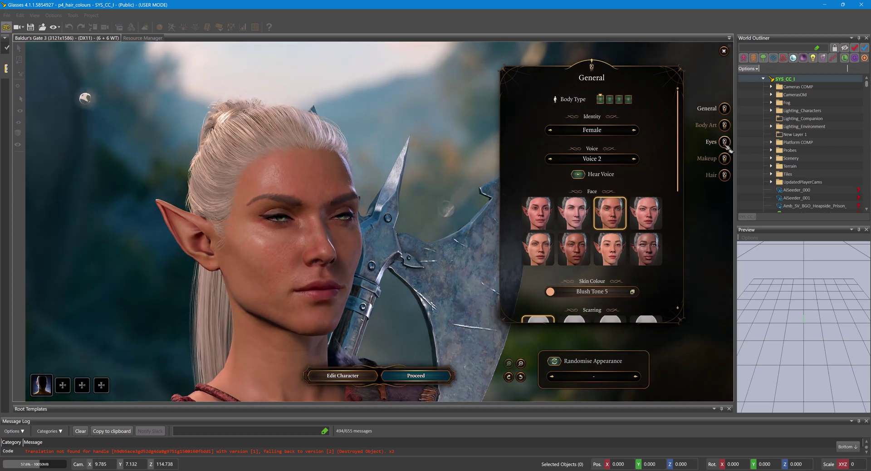
{"action": "left_click", "coordinate": [725, 175]}
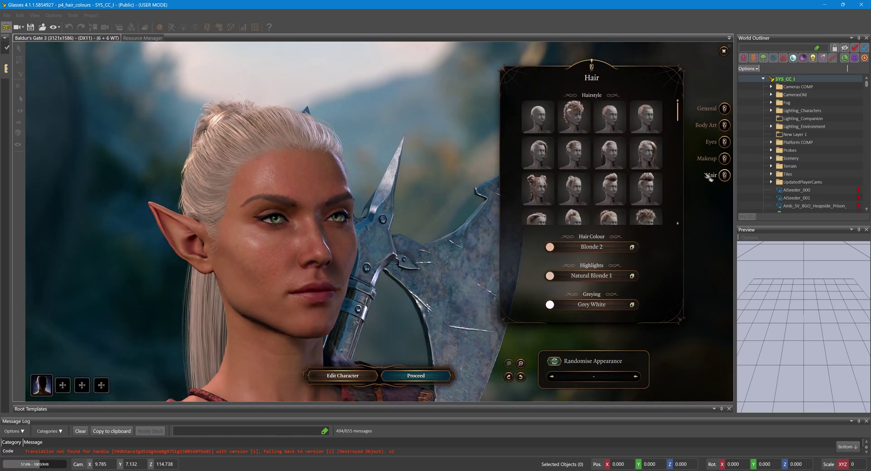
{"action": "left_click", "coordinate": [604, 247]}
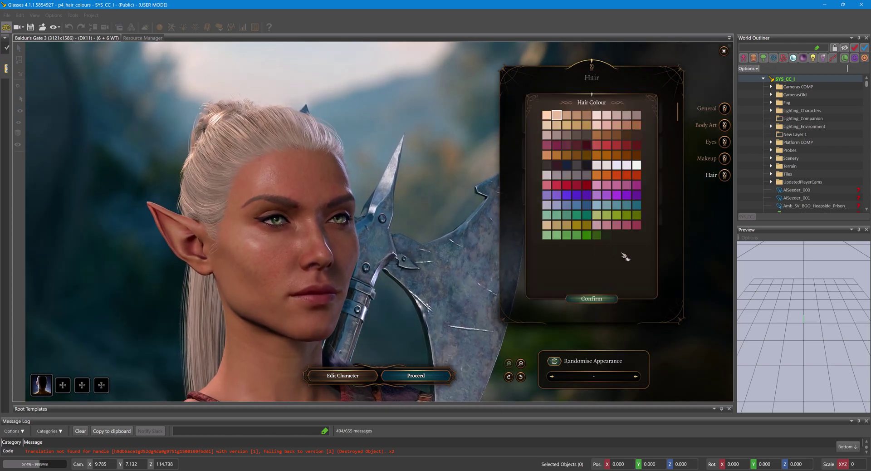
{"action": "left_click", "coordinate": [604, 238]}
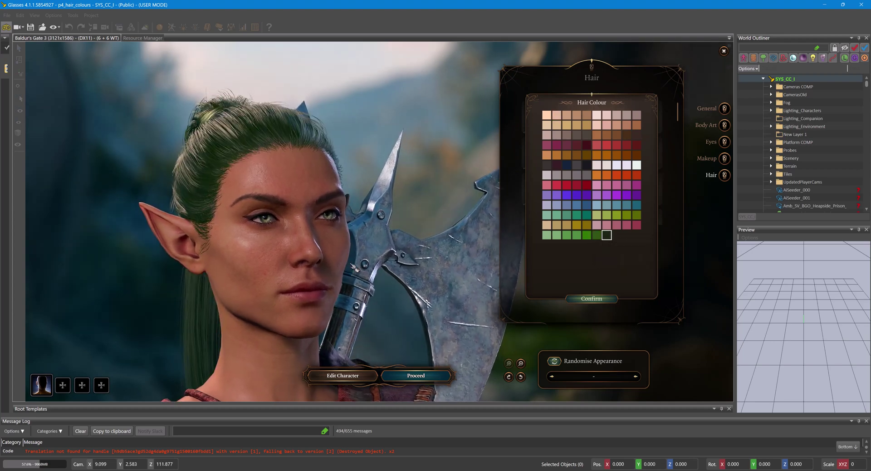
- Compare the neighbouring bright green, P4_Hair_DarkMoss and P4_Hair_Moss on the elf's hair from the side and front
{"action": "left_click", "coordinate": [587, 235]}
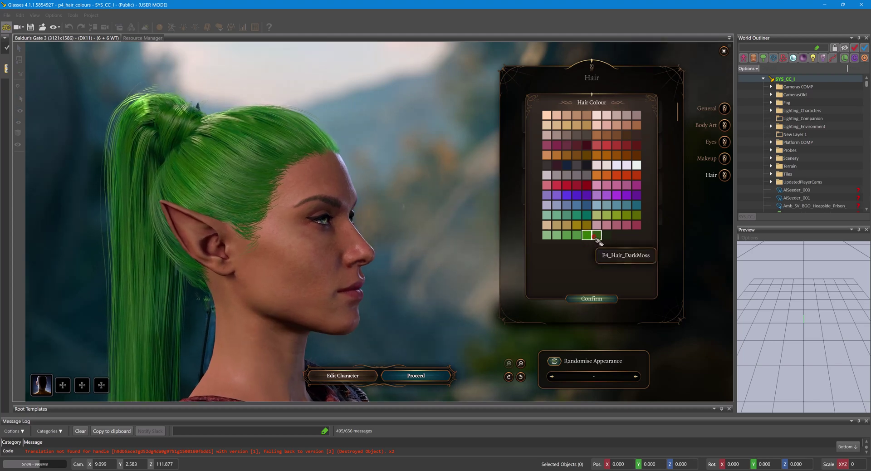
{"action": "left_click", "coordinate": [575, 236]}
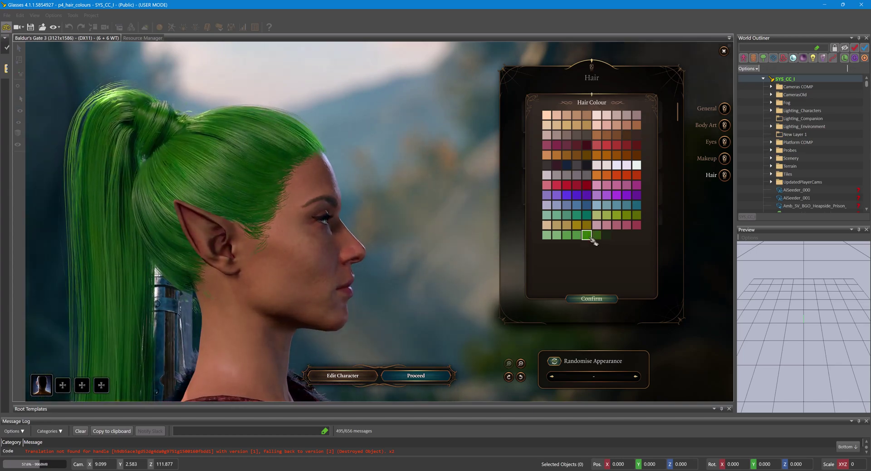
{"action": "left_click_drag", "start_coordinate": [489, 216], "coordinate": [484, 249]}
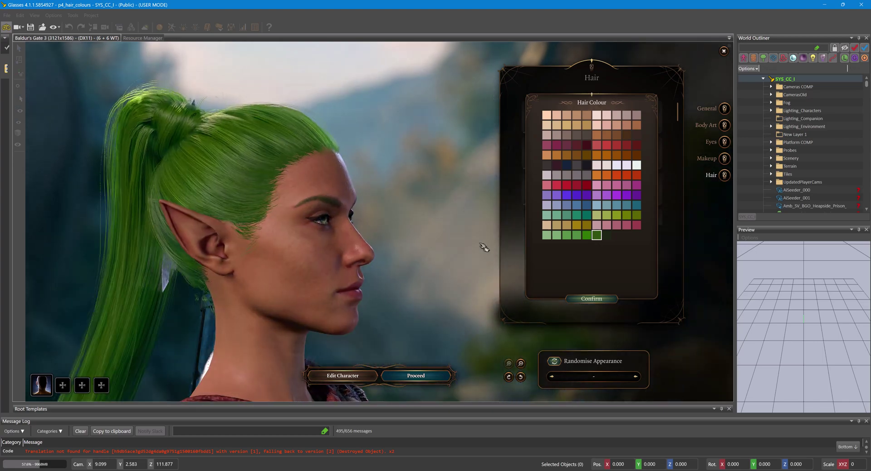
{"action": "left_click", "coordinate": [607, 234]}
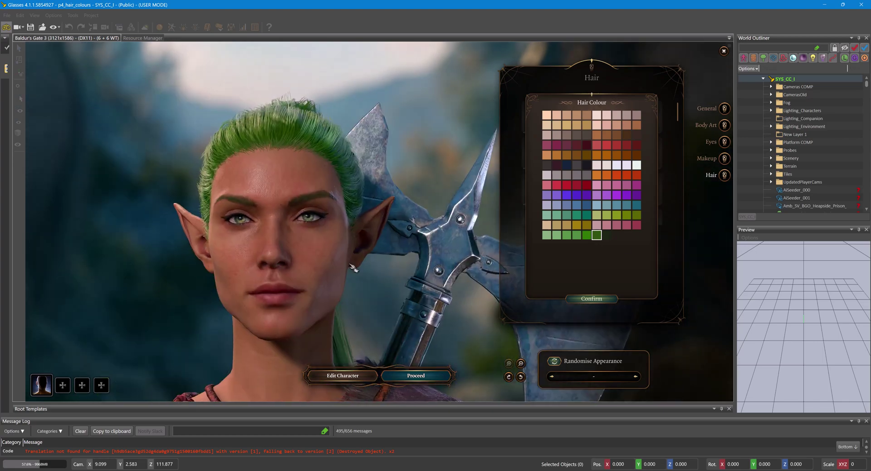
{"action": "left_click_drag", "start_coordinate": [189, 282], "coordinate": [403, 296]}
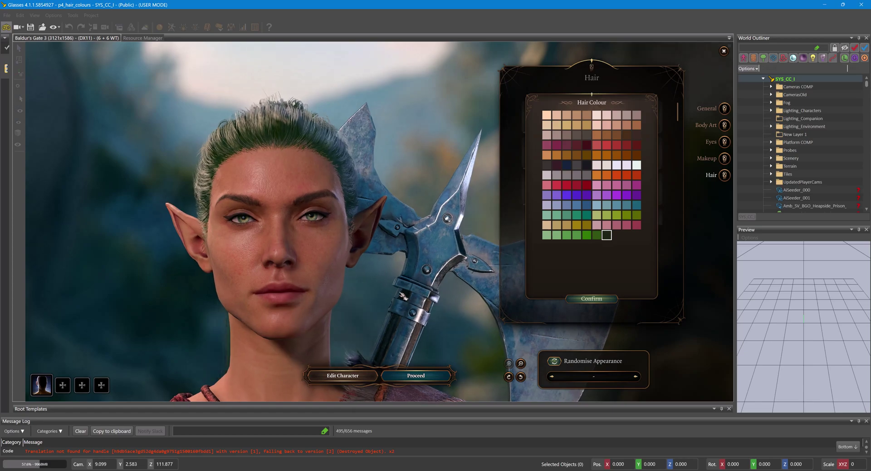
- Change the character's race to Dwarf and return to editing its appearance
{"action": "left_click", "coordinate": [362, 376]}
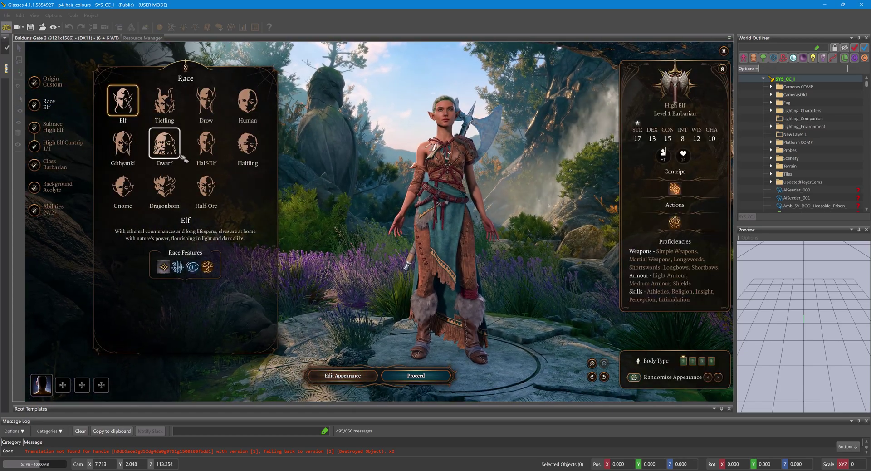
{"action": "left_click", "coordinate": [175, 153]}
{"action": "left_click", "coordinate": [342, 376]}
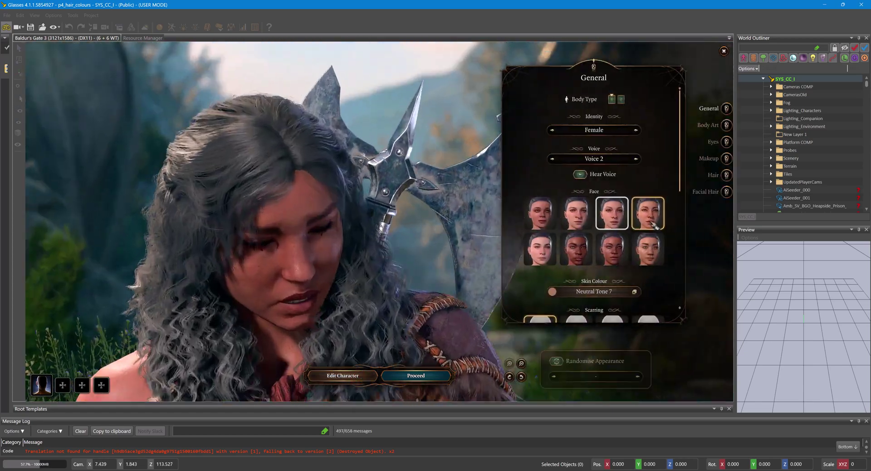
- Give the dwarf the full bushy beard in the third row and switch to the second body type
{"action": "left_click", "coordinate": [725, 191]}
{"action": "left_click", "coordinate": [583, 189]}
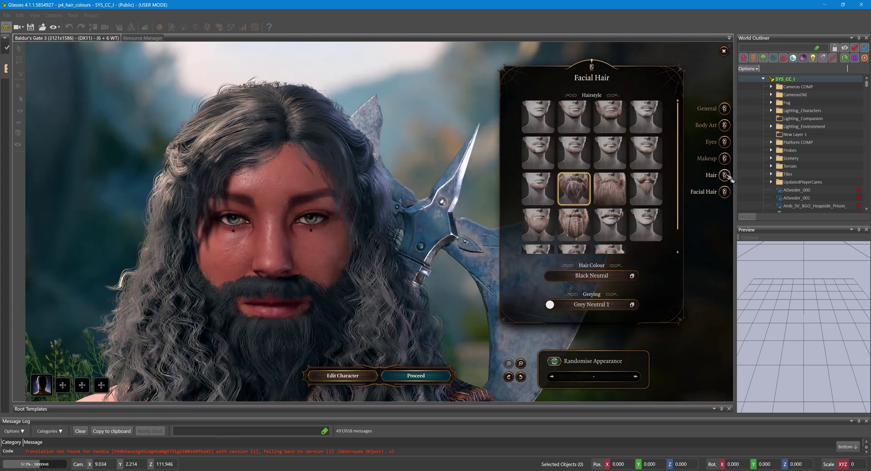
{"action": "left_click", "coordinate": [724, 108]}
{"action": "left_click", "coordinate": [619, 98]}
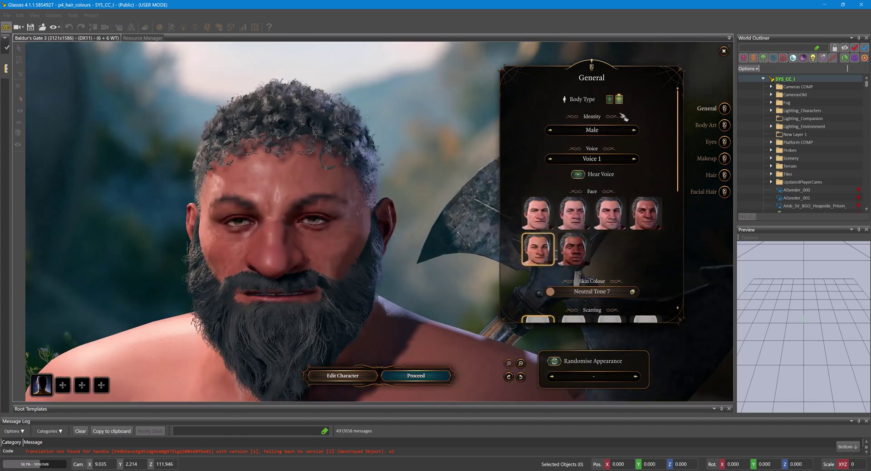
- Set the dwarf's hair colour to P4_Hair_DarkMoss and confirm it
{"action": "left_click", "coordinate": [724, 175]}
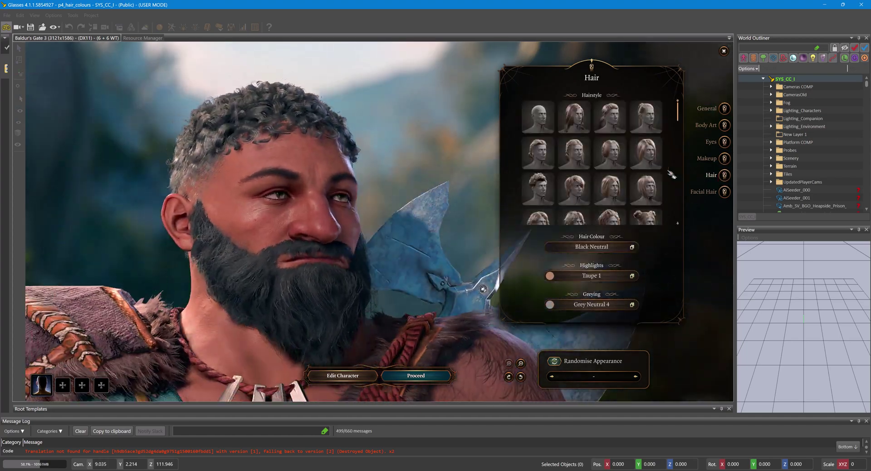
{"action": "left_click", "coordinate": [591, 246]}
{"action": "left_click", "coordinate": [606, 235]}
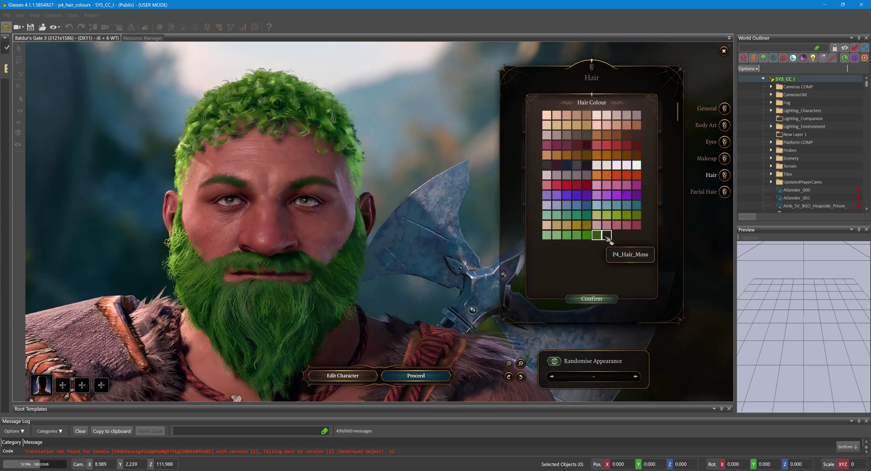
{"action": "left_click", "coordinate": [601, 299]}
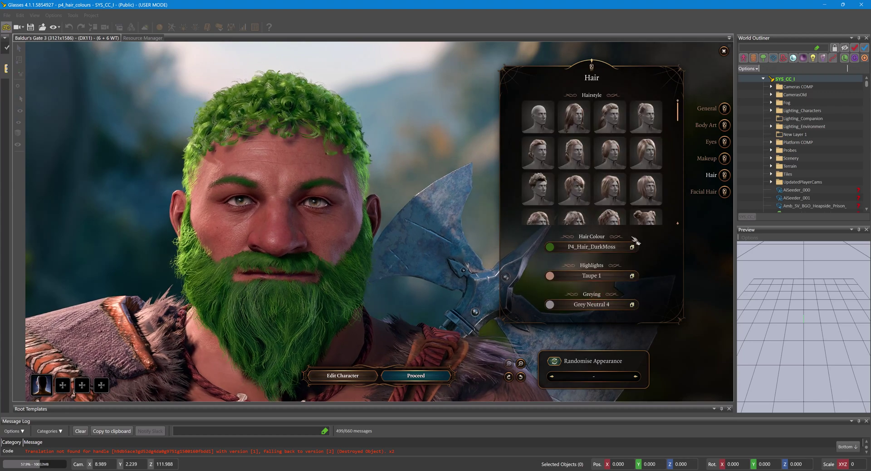
- Inspect the dwarf's beard and hair in P4_Hair_DarkMoss from afar and close up, with the hair colour palette reopened
{"action": "left_click", "coordinate": [724, 192]}
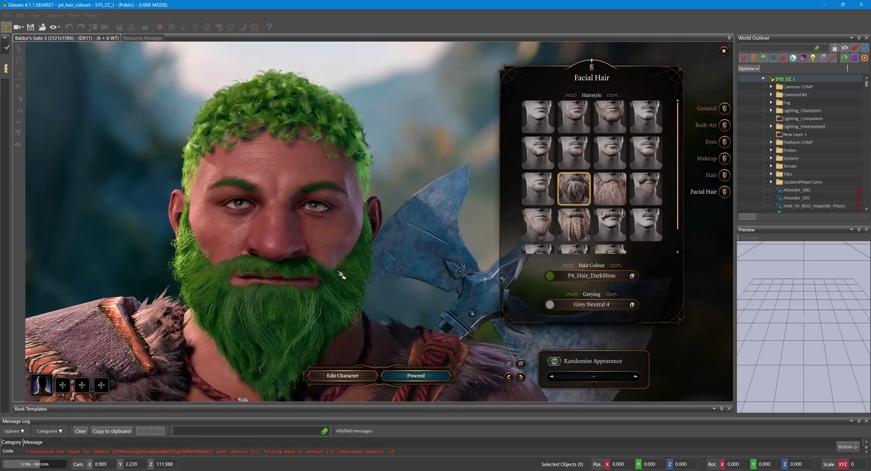
{"action": "scroll", "coordinate": [385, 285], "scroll_direction": "down", "scroll_amount": 1}
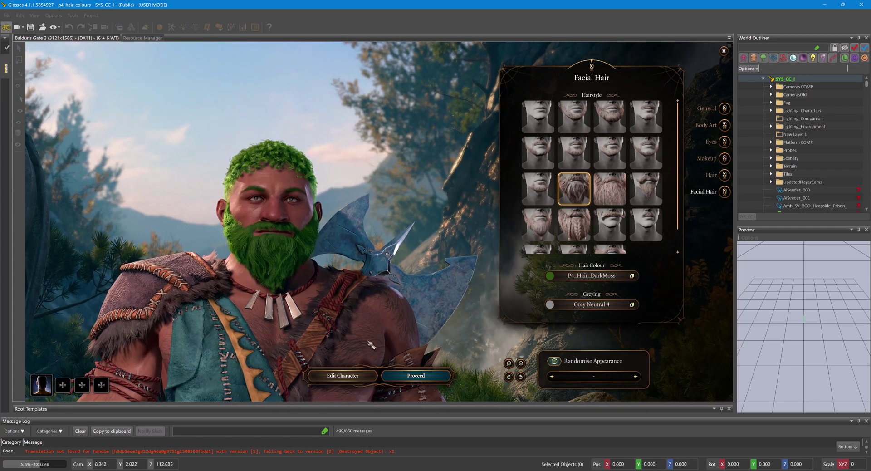
{"action": "left_click", "coordinate": [725, 175]}
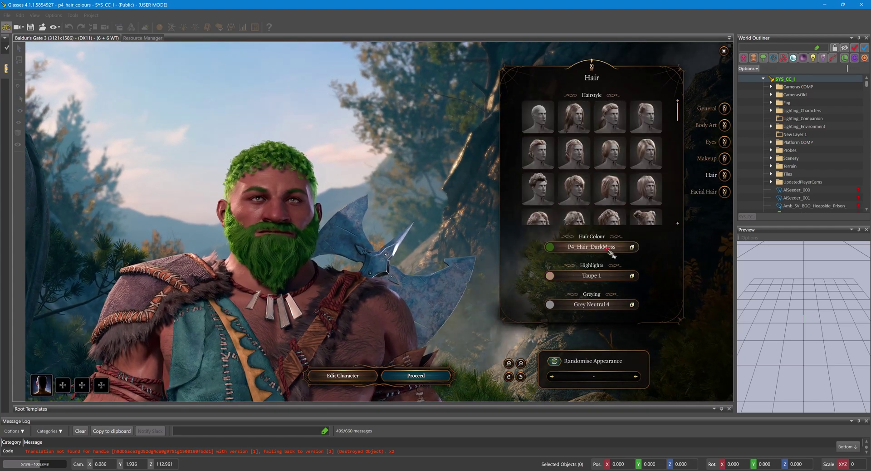
{"action": "left_click", "coordinate": [587, 248]}
{"action": "left_click", "coordinate": [606, 236]}
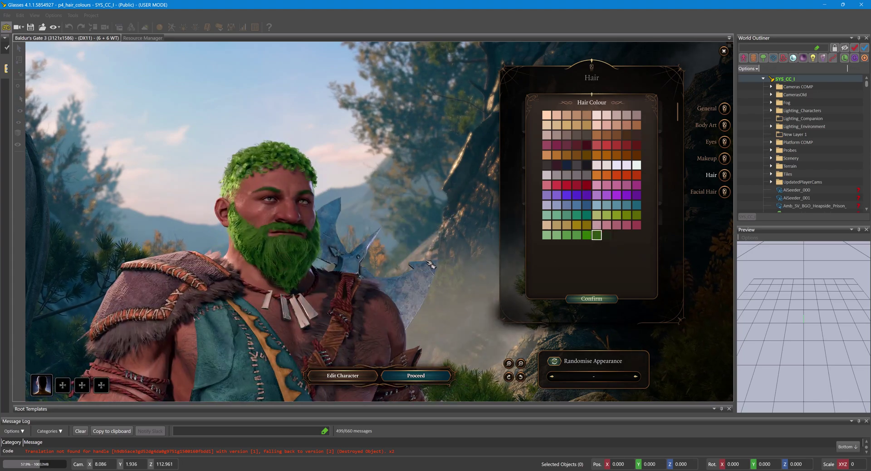
{"action": "scroll", "coordinate": [385, 274], "scroll_direction": "up", "scroll_amount": 3}
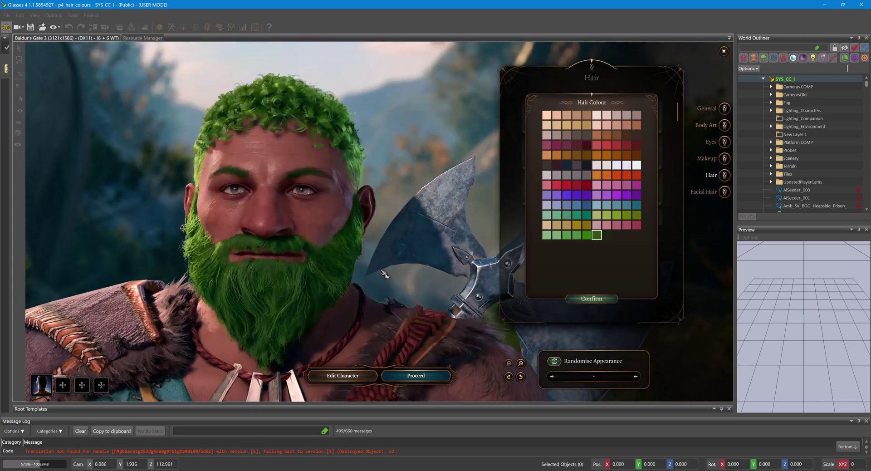